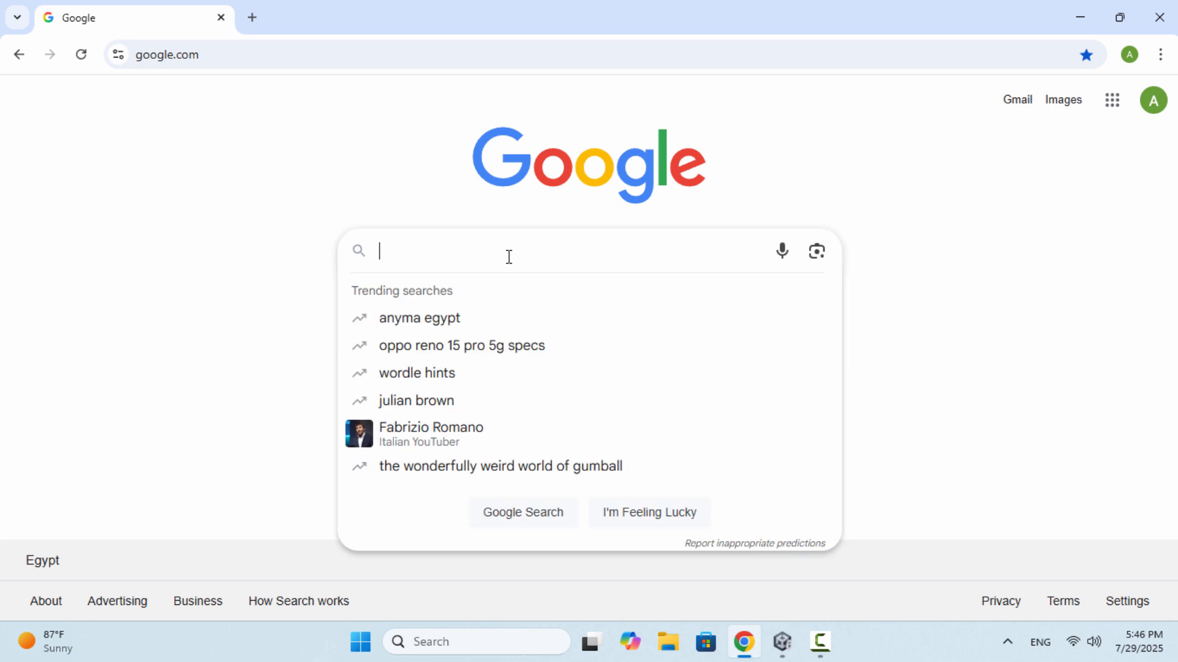
- Search the web for "download jdk 17" and open Oracle's Java SE 17 Archive Downloads (17.0.12 and earlier) page
type("download")
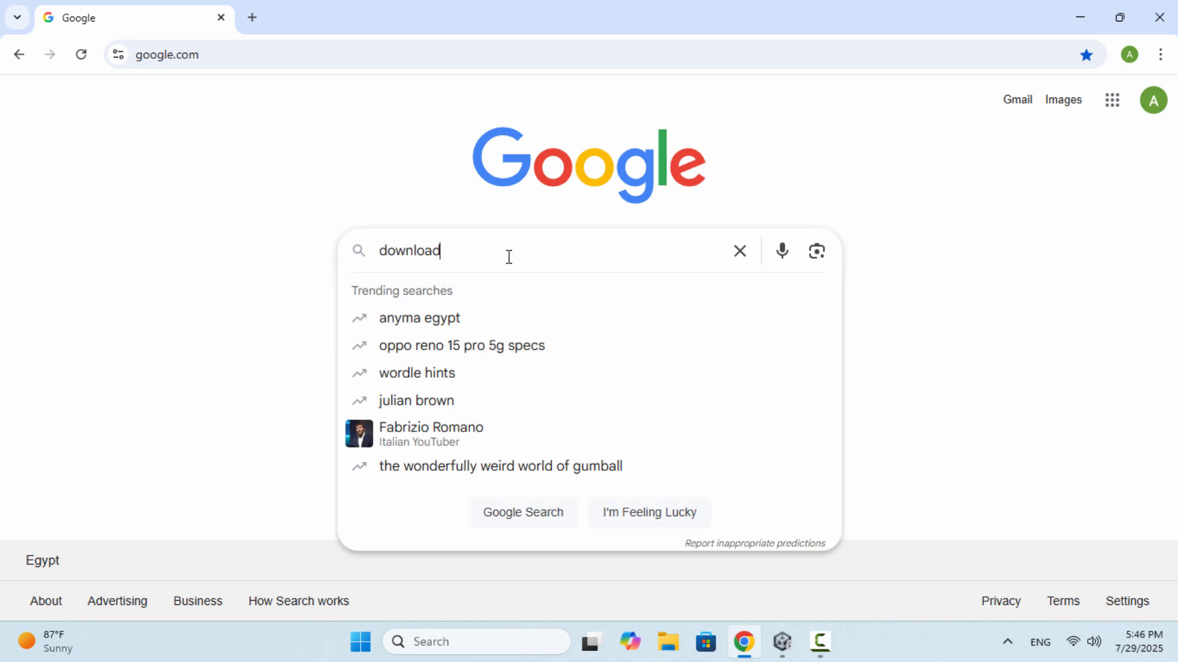
type(" jdk 17")
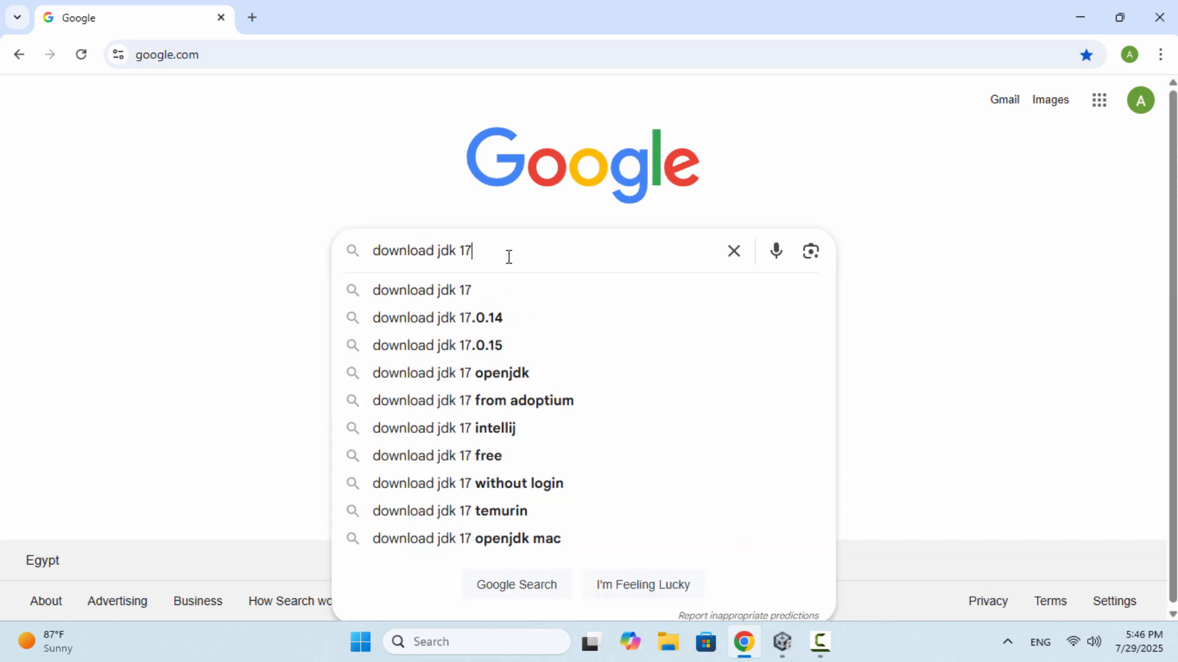
key("Return")
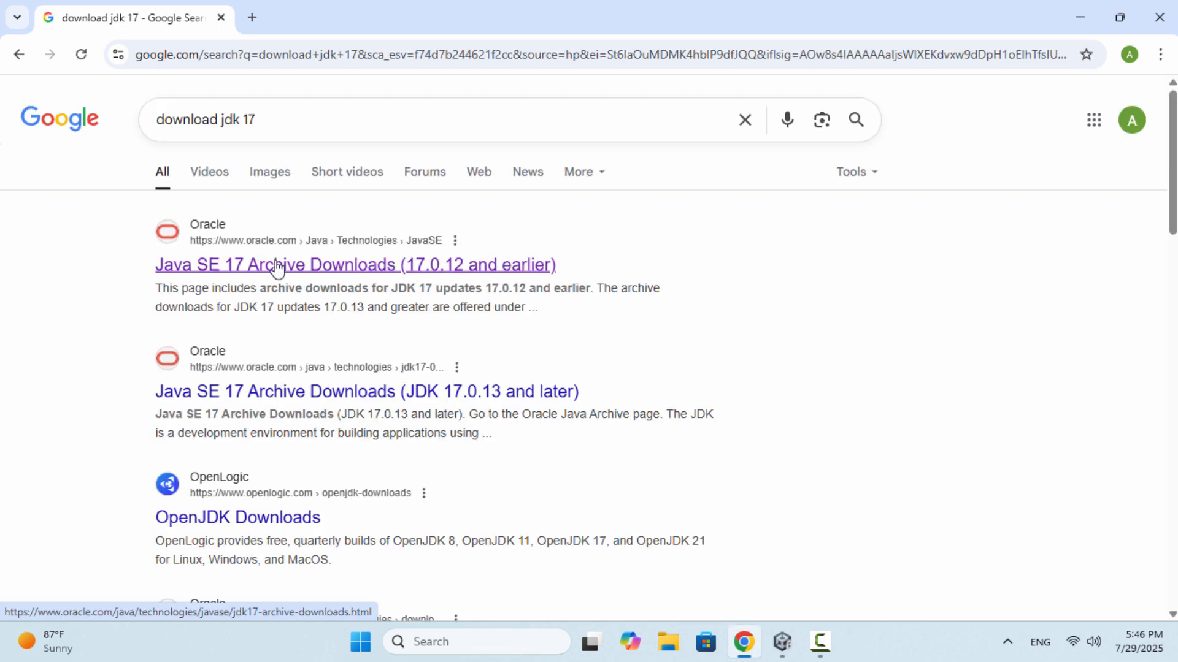
left_click(278, 267)
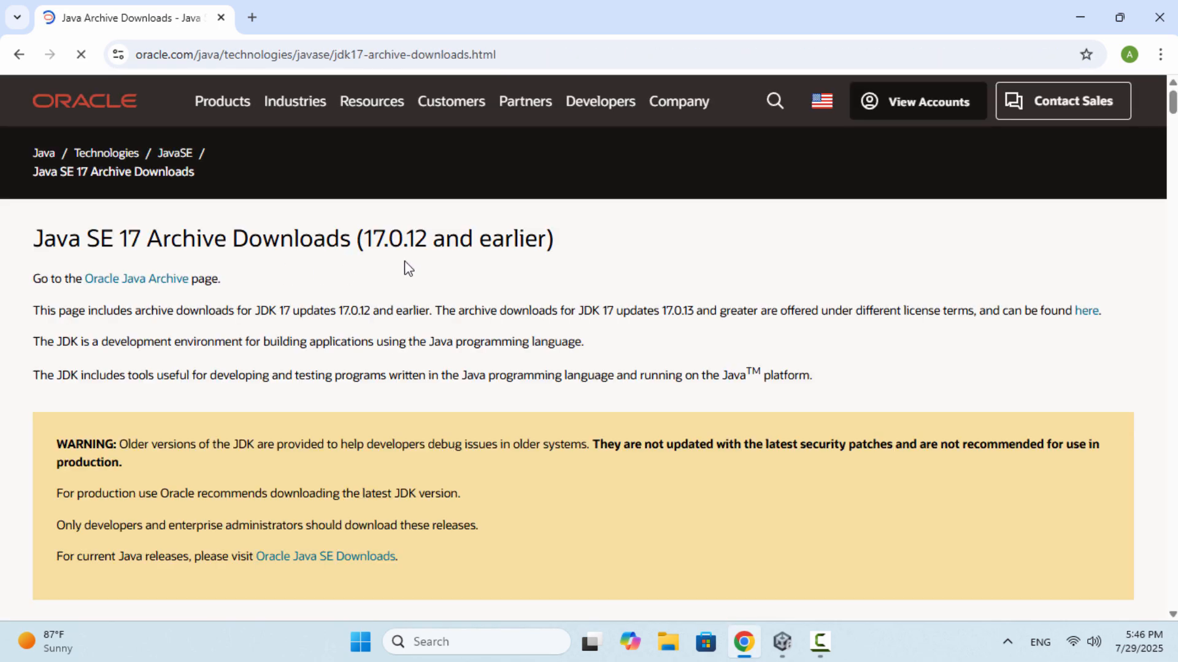
- Download the JDK 17.0.12 Windows x64 Installer, jdk-17.0.12_windows-x64_bin.exe
scroll(405, 267, "down", 5)
scroll(408, 268, "down", 8)
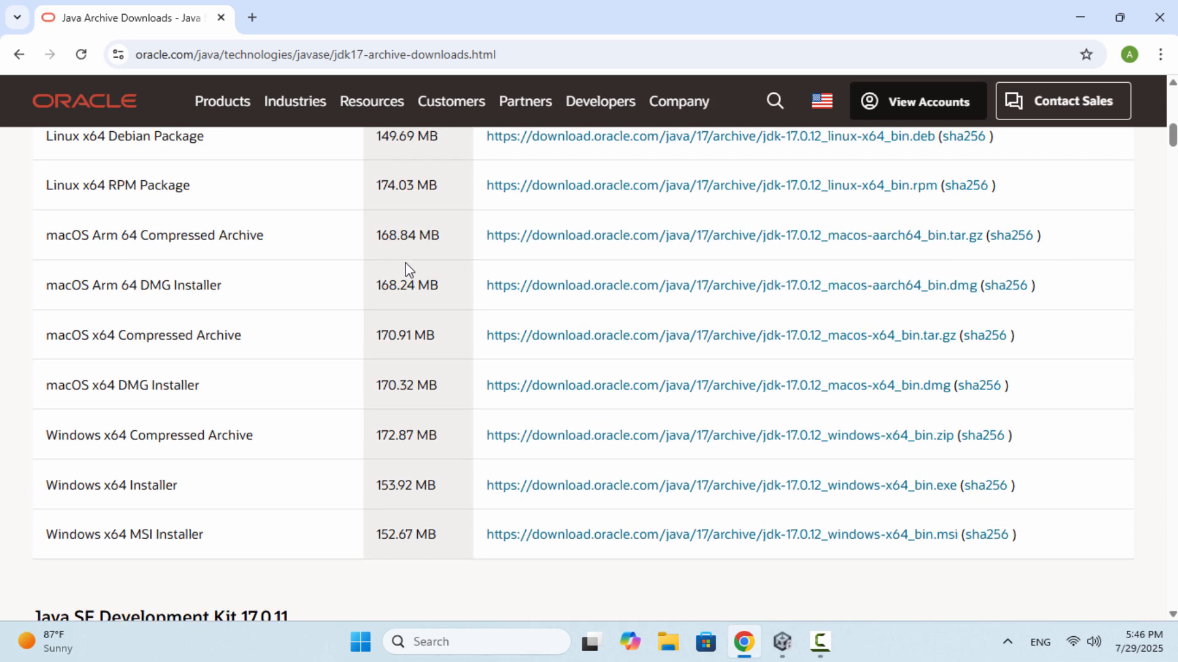
left_click(581, 488)
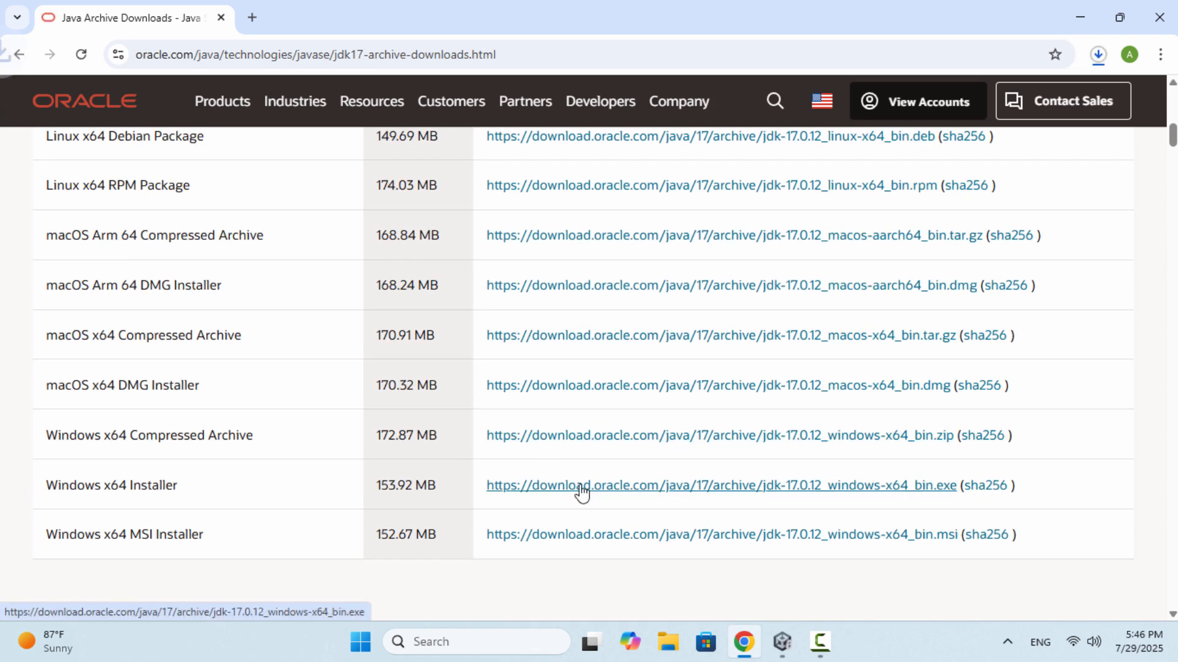
- Open the full download history and show the downloaded JDK installer in its folder
left_click(1098, 54)
left_click(899, 184)
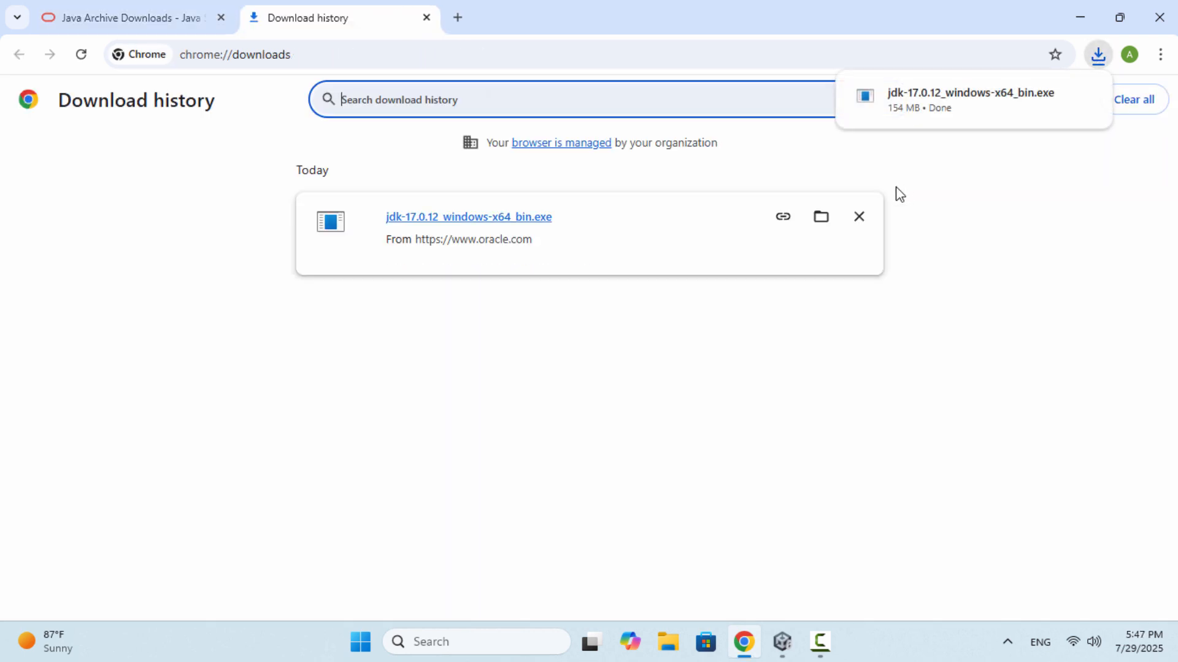
left_click(822, 218)
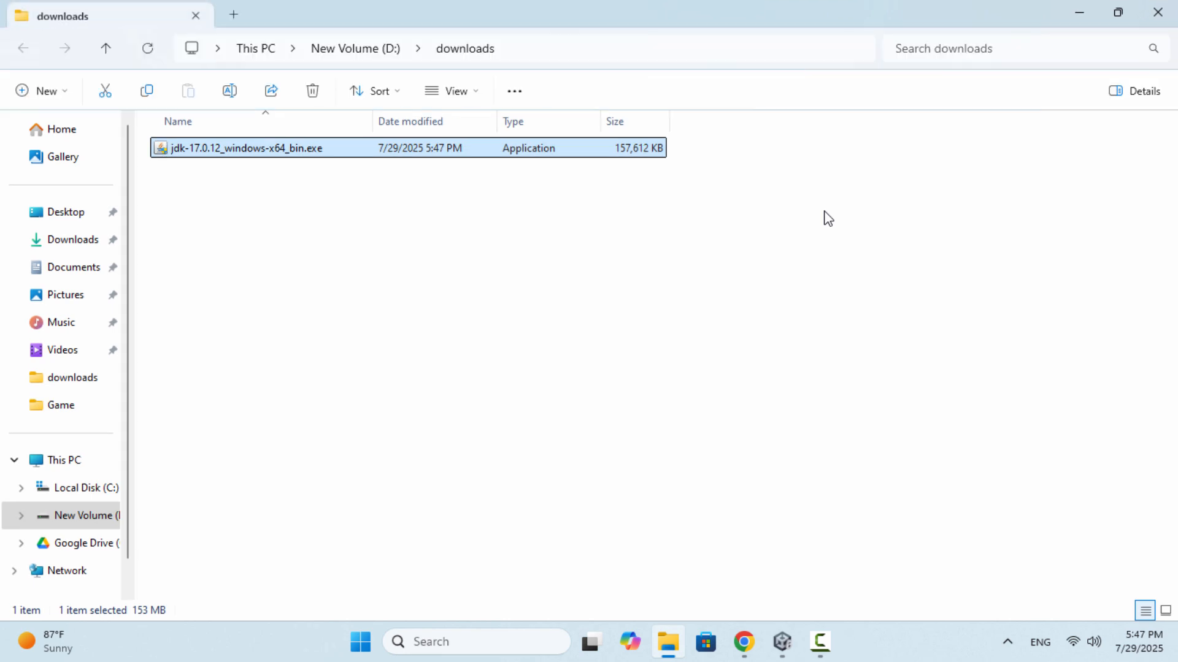
- Run jdk-17.0.12_windows-x64_bin.exe and complete the Java SE Development Kit setup with its default options
double_click(190, 151)
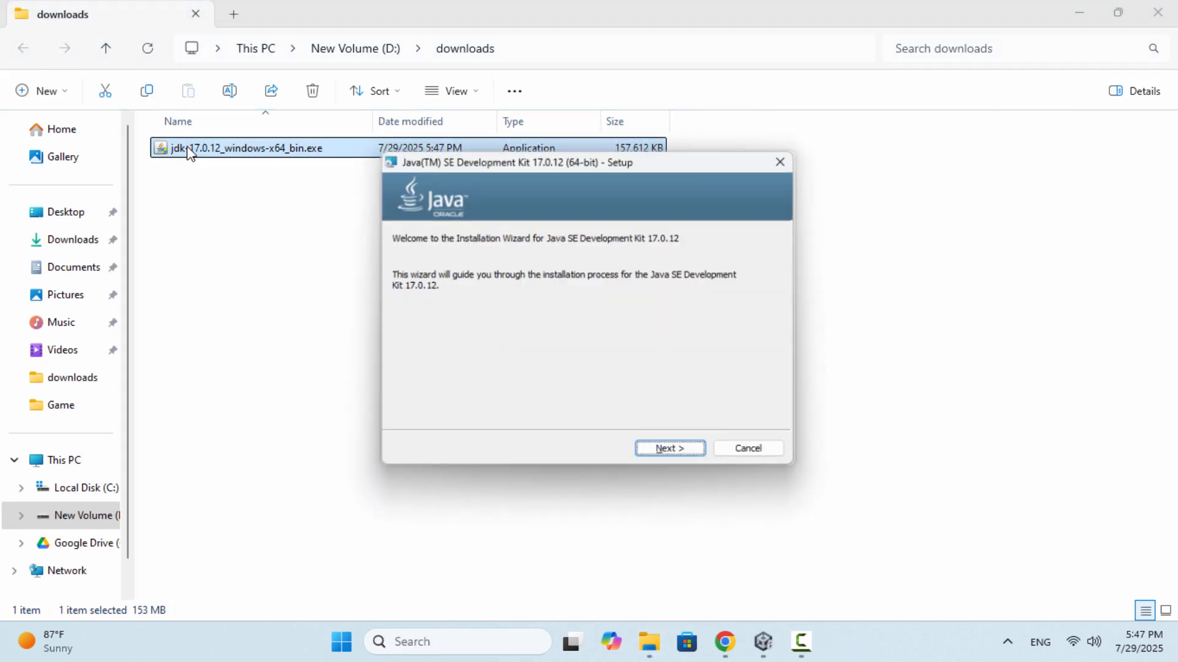
left_click(677, 459)
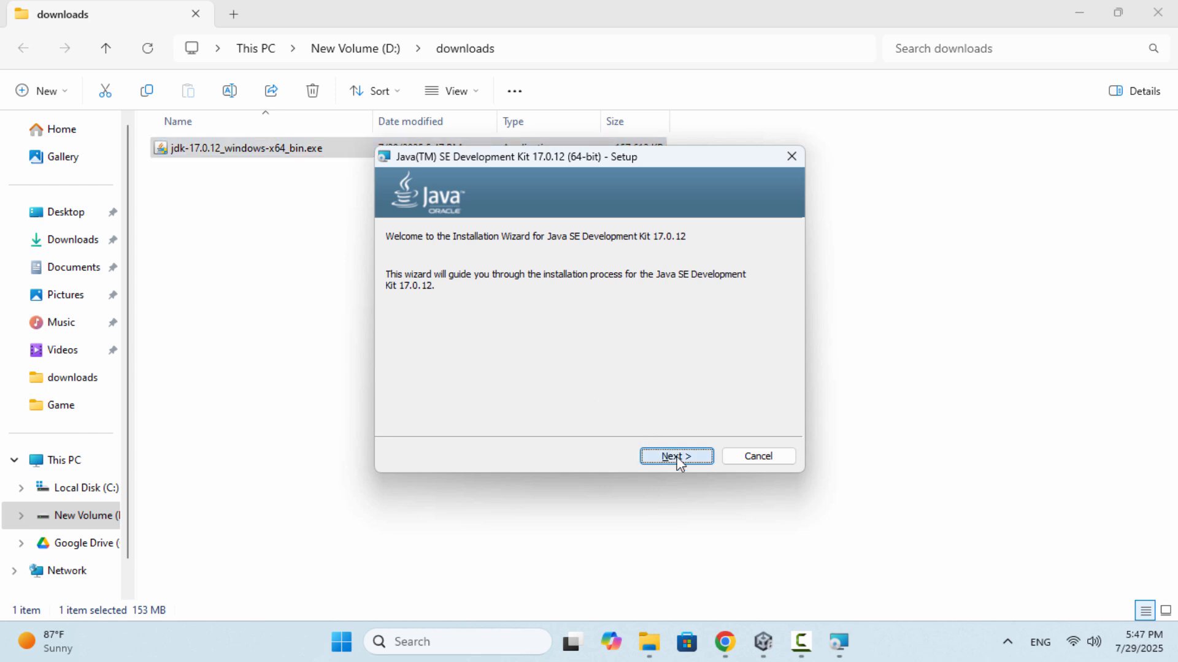
left_click(677, 460)
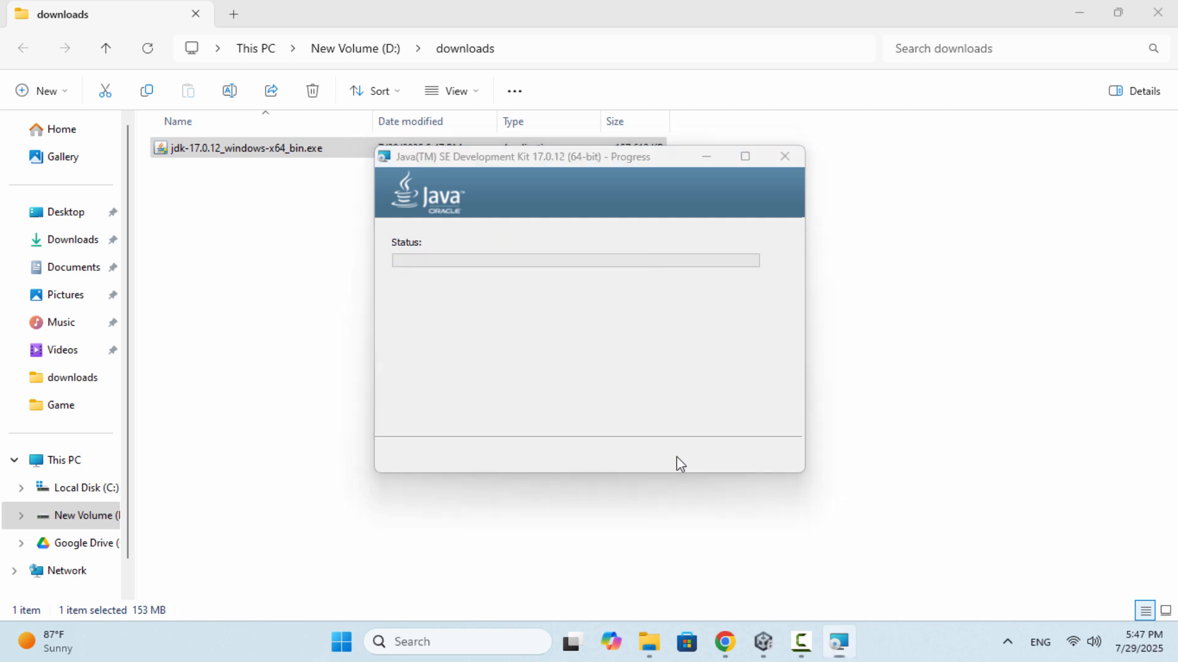
left_click(677, 457)
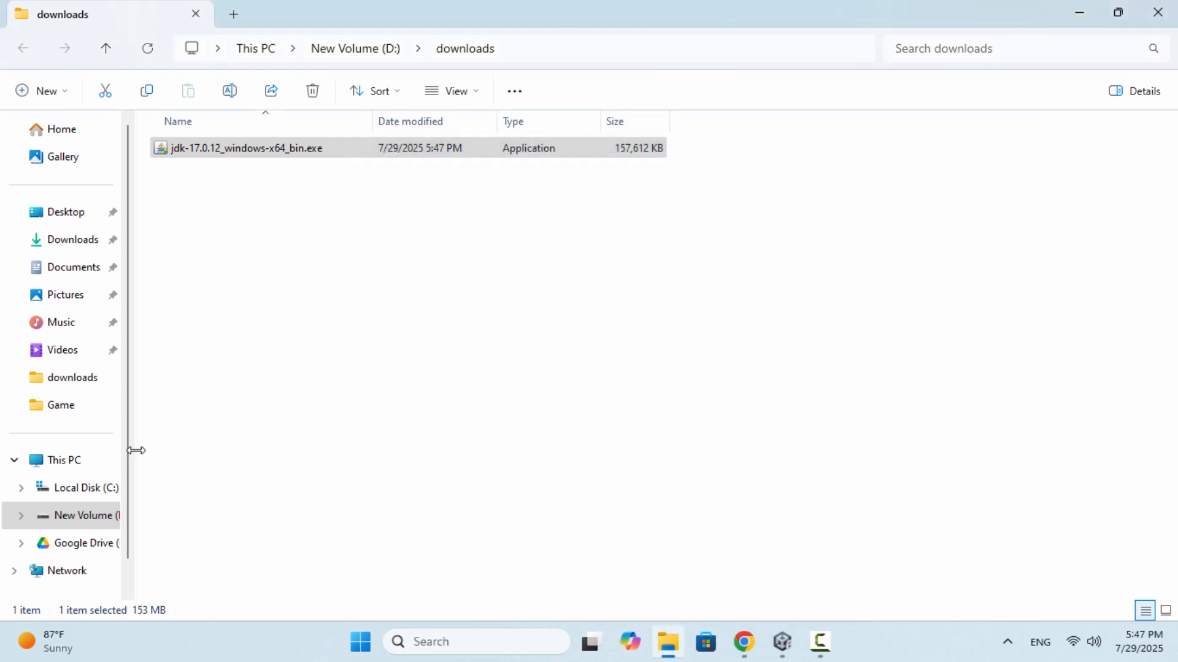
- Browse to the installed JDK's bin folder, C:\Program Files\Java\jdk-17\bin, in File Explorer
left_click(65, 461)
double_click(217, 164)
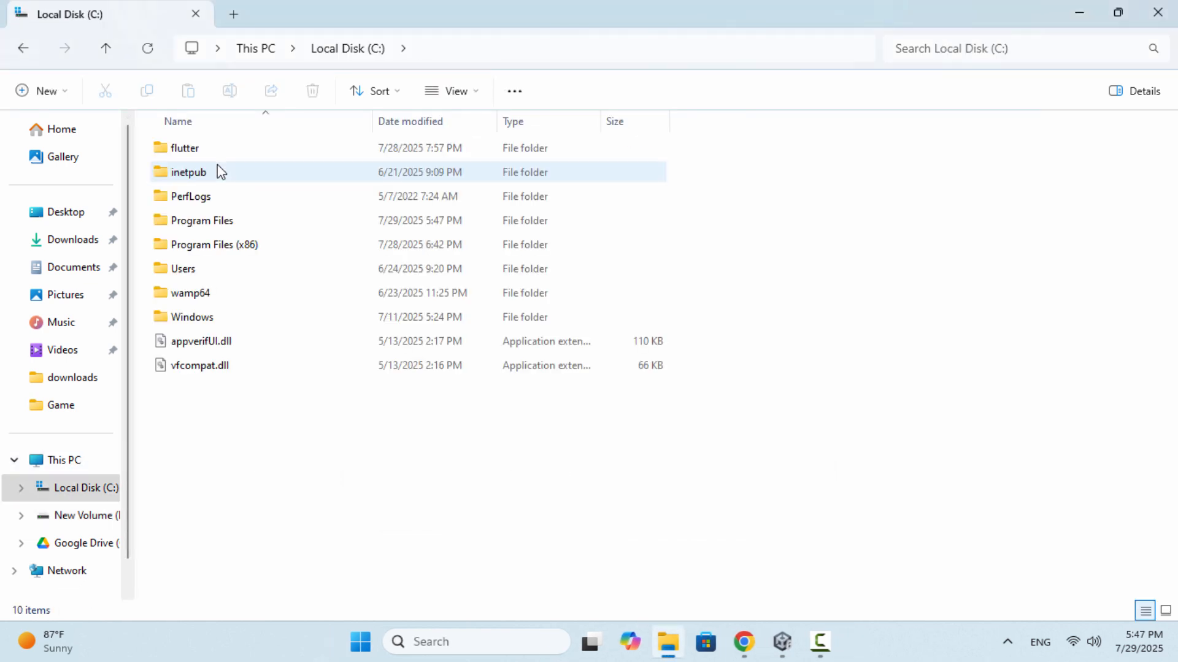
double_click(215, 220)
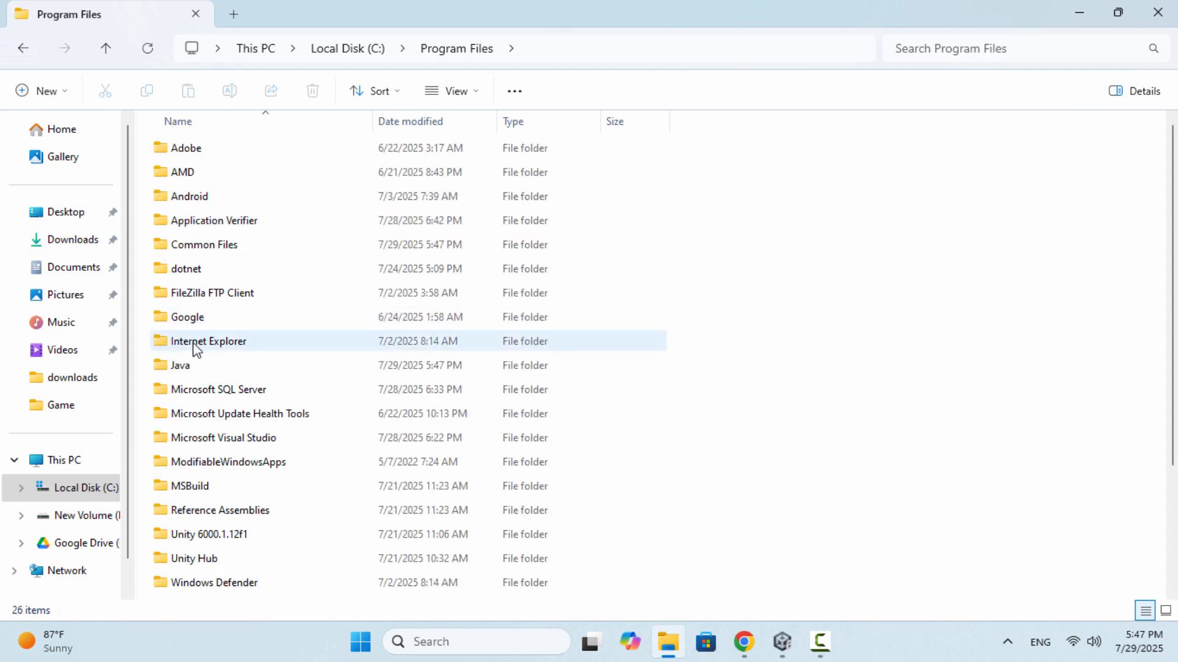
double_click(192, 366)
double_click(187, 149)
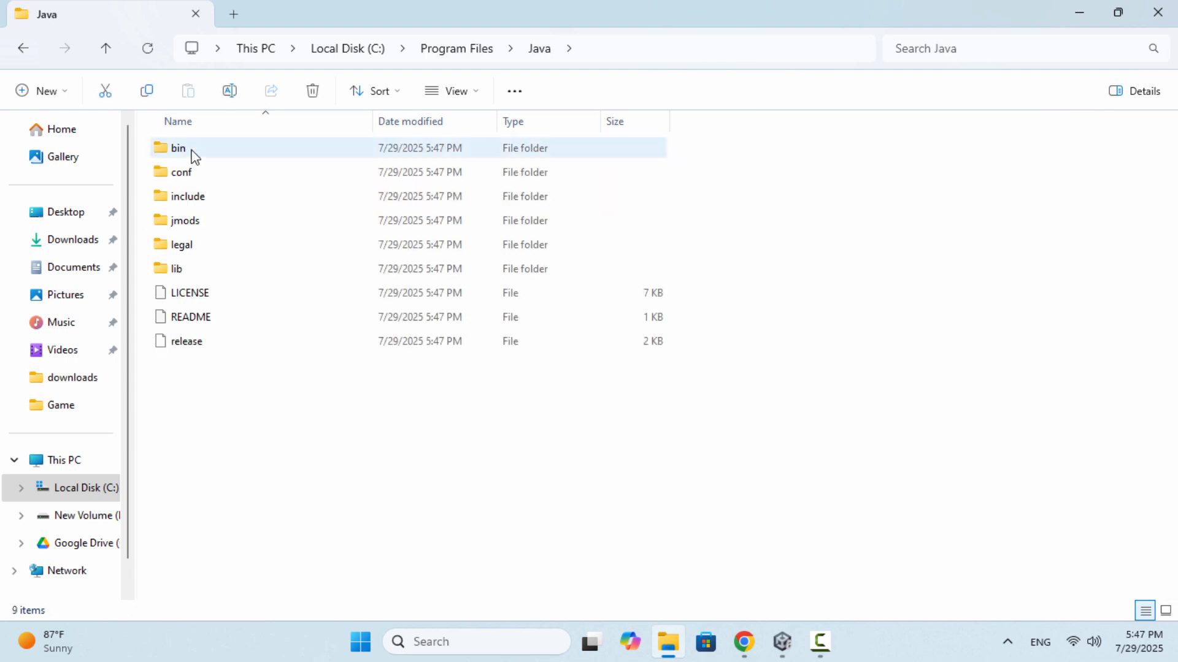
double_click(191, 149)
- Copy the full path of the JDK's bin folder to the clipboard
left_click(634, 48)
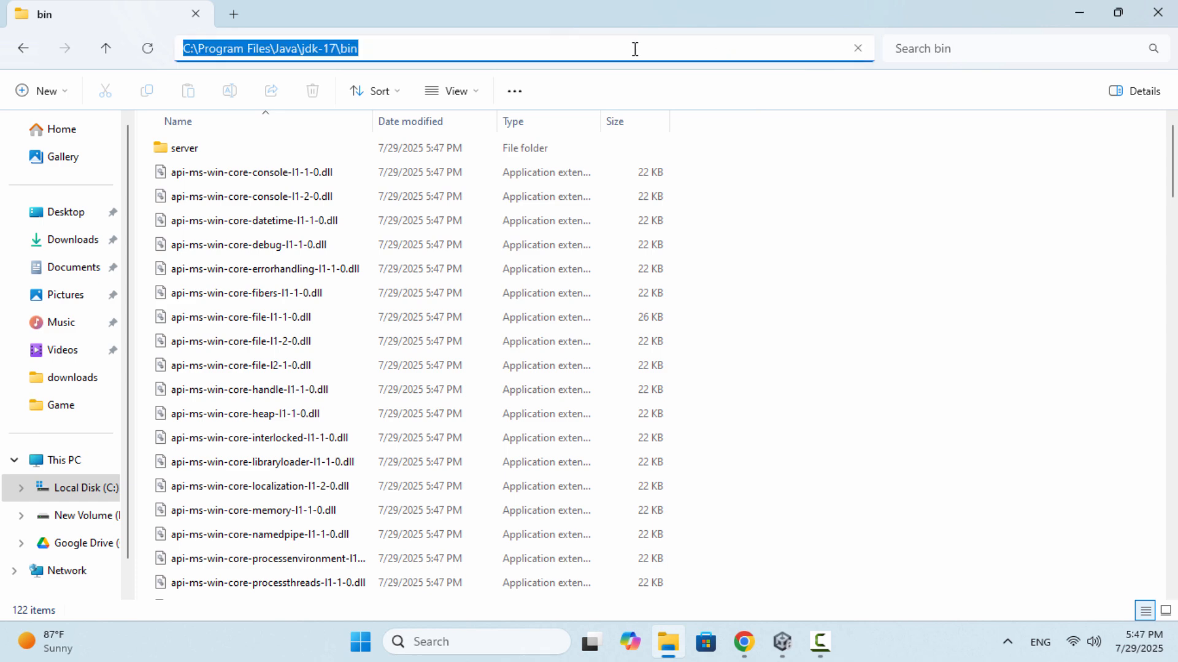
right_click(346, 54)
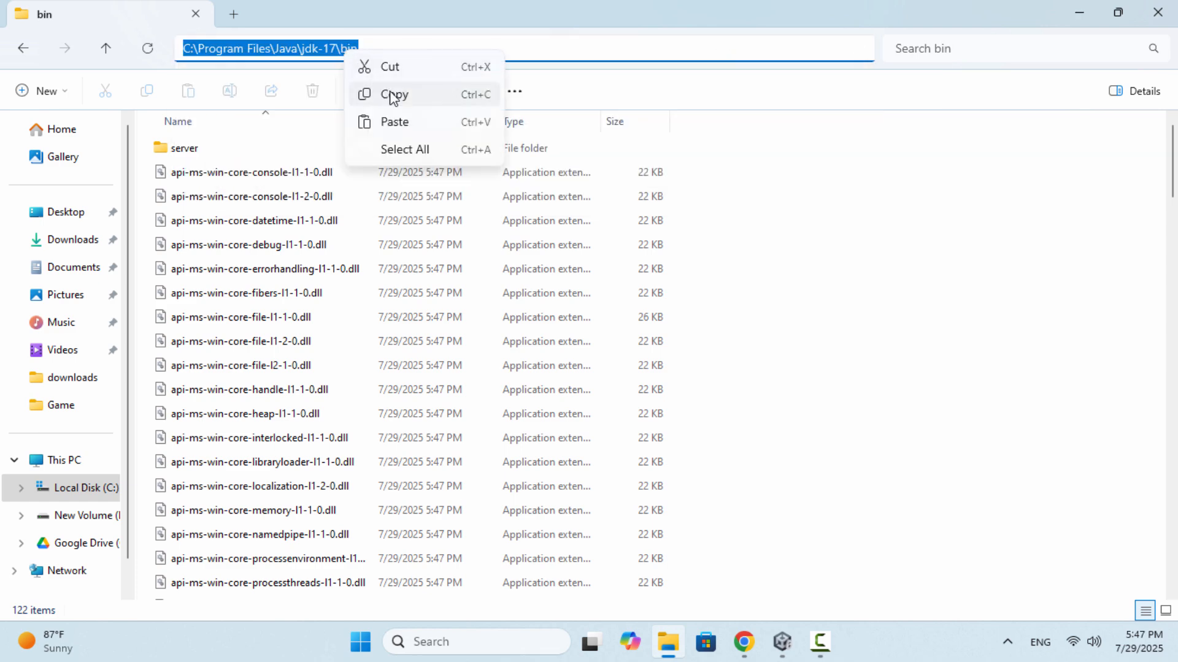
left_click(391, 94)
- Search Windows for "environment", open the system environment variables settings and bring up the Environment Variables dialog
left_click(518, 634)
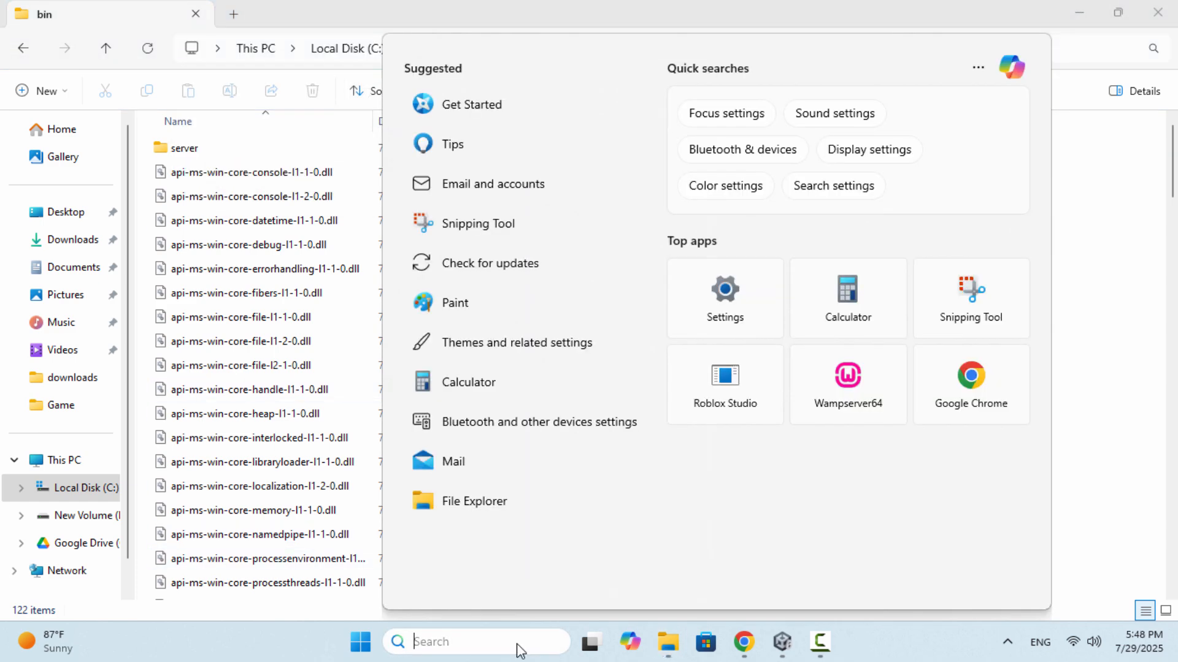
type("environ")
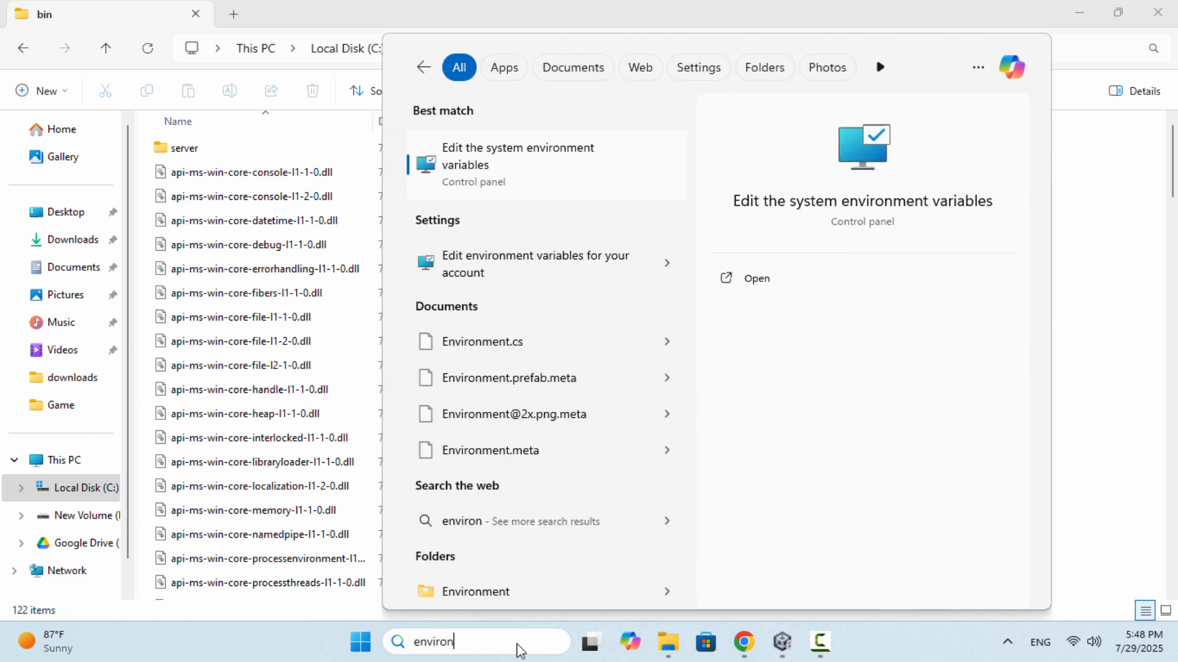
type("ment")
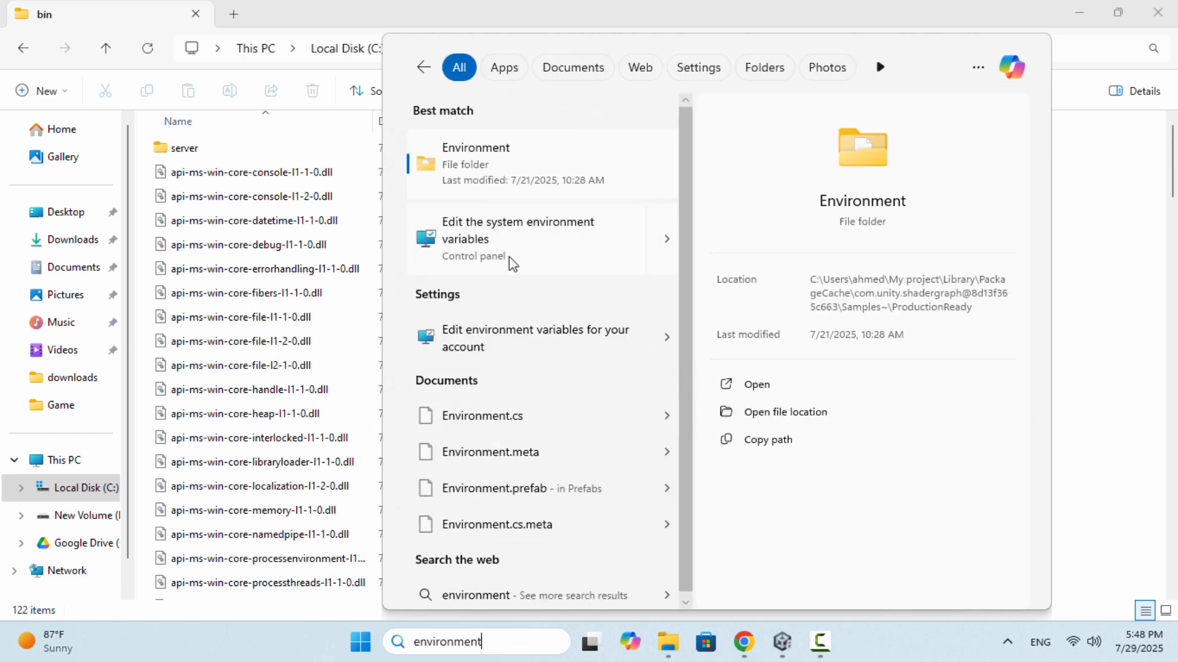
left_click(508, 240)
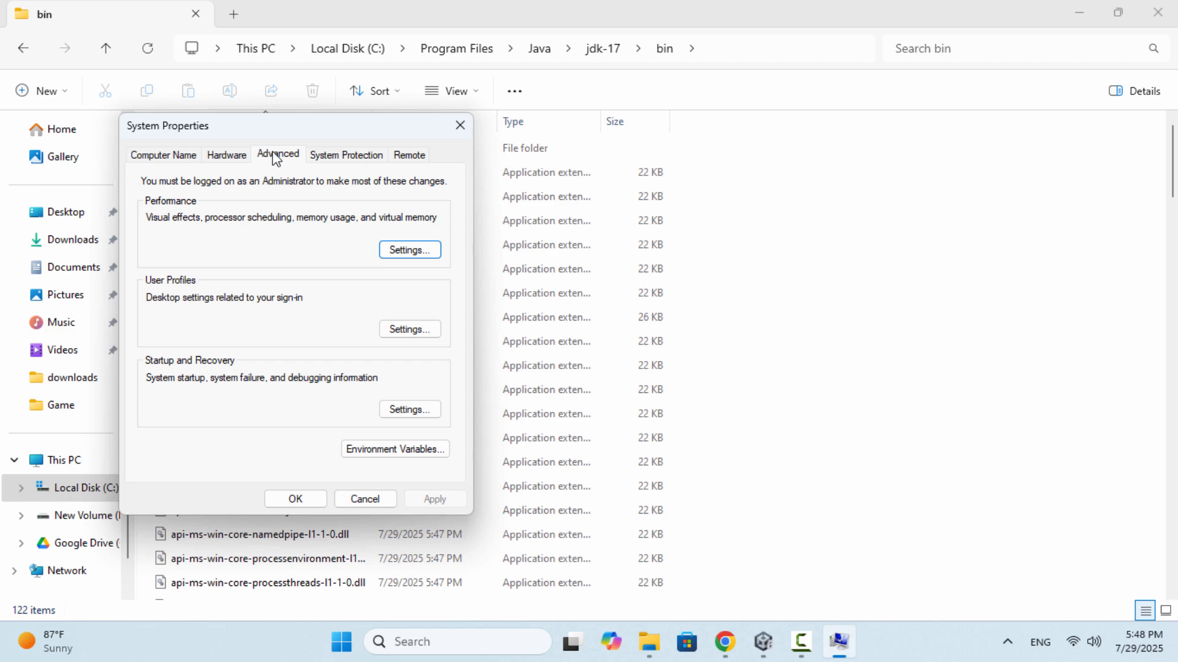
left_click(438, 454)
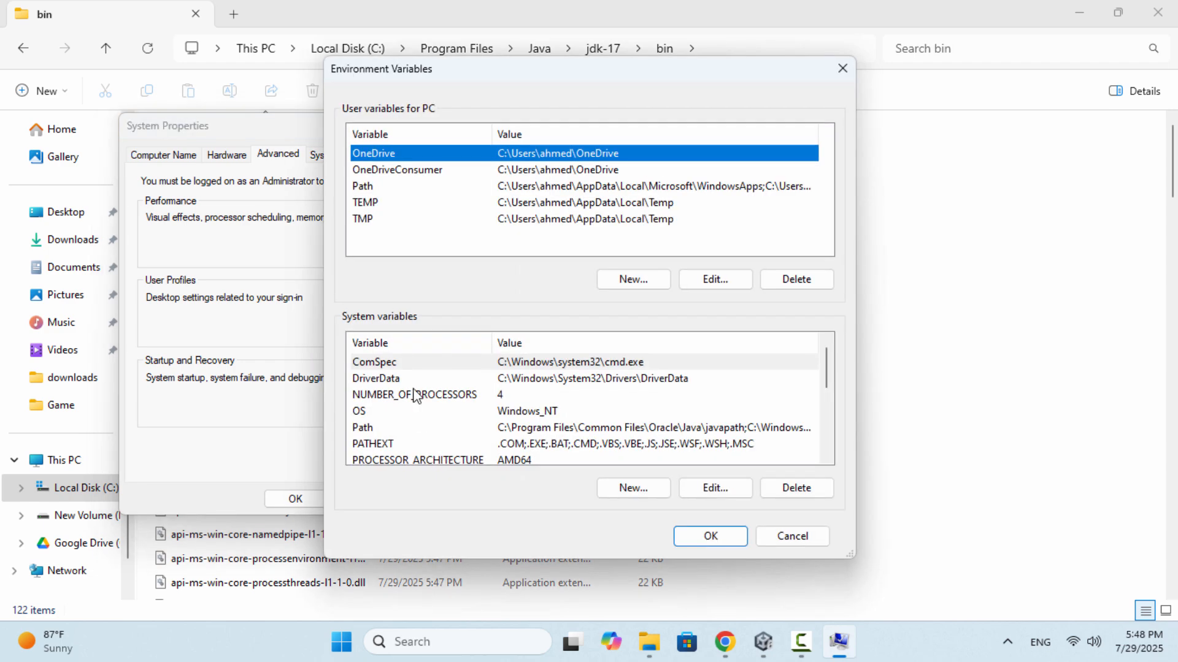
- Add the entry C:\Program Files\Java\jdk-17\bin to the user Path variable
double_click(368, 185)
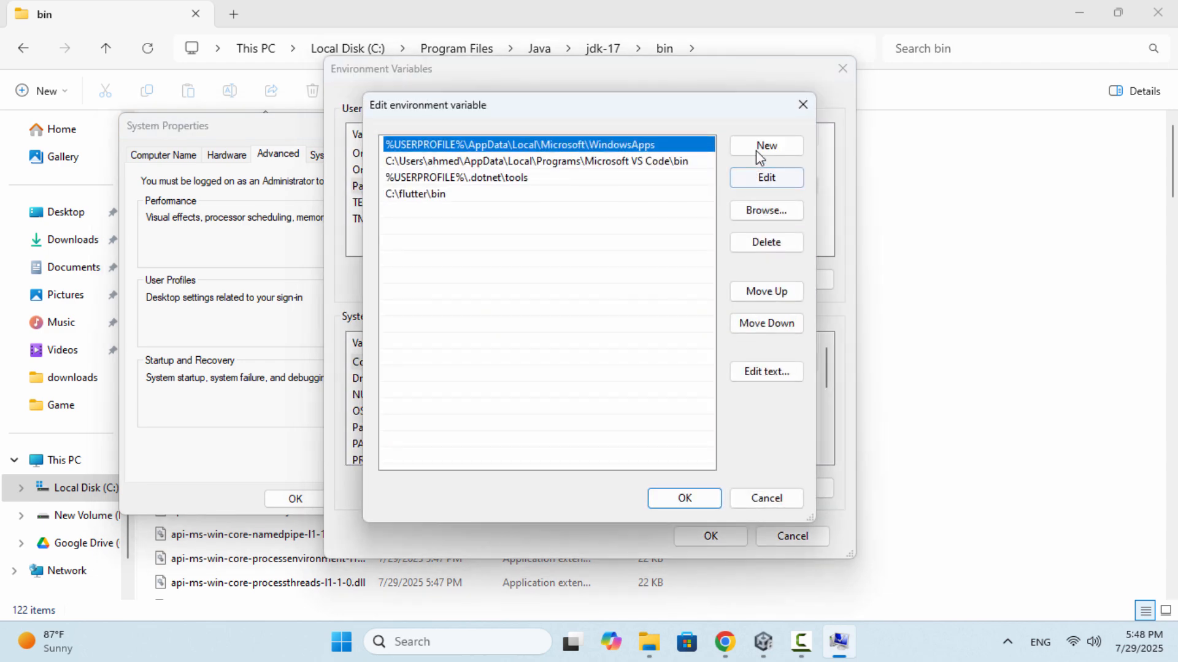
left_click(760, 147)
key("ctrl+v")
left_click(483, 267)
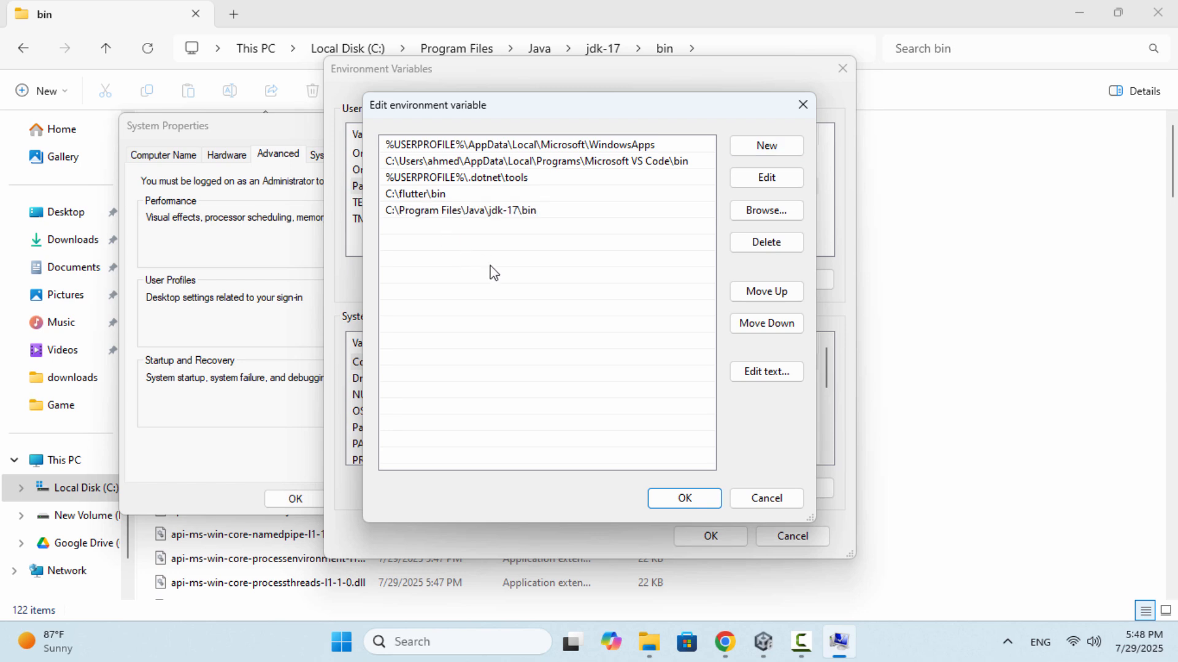
left_click(685, 498)
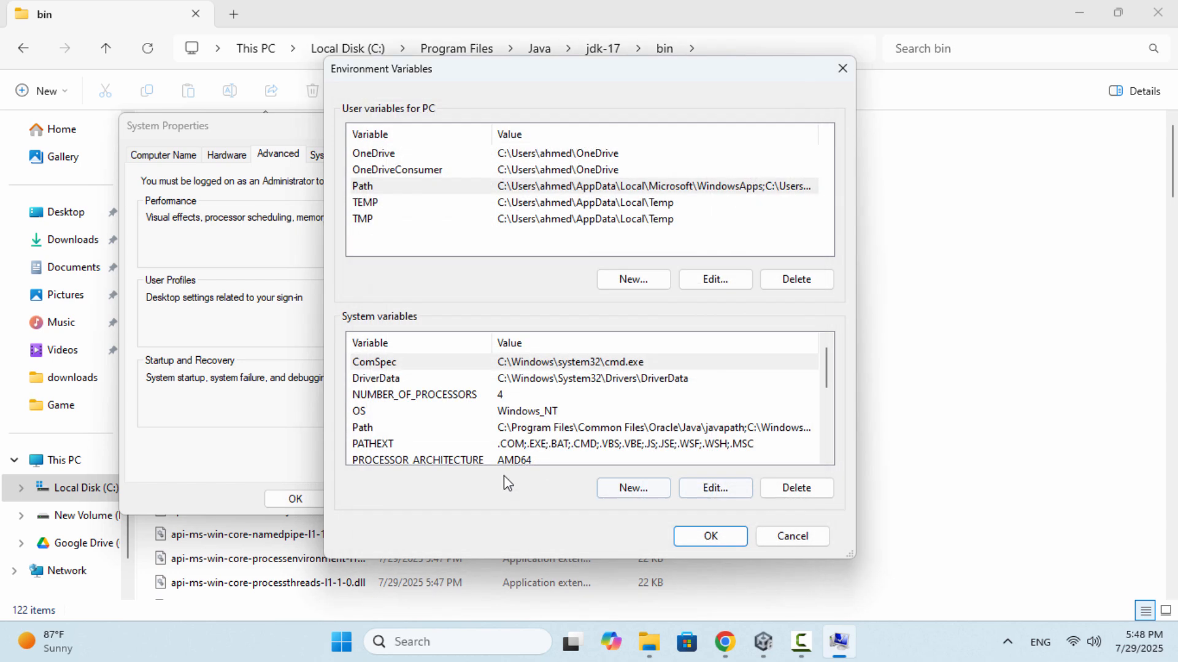
- Add the copied JDK bin path as a new entry in the system Path variable
double_click(364, 429)
left_click(750, 147)
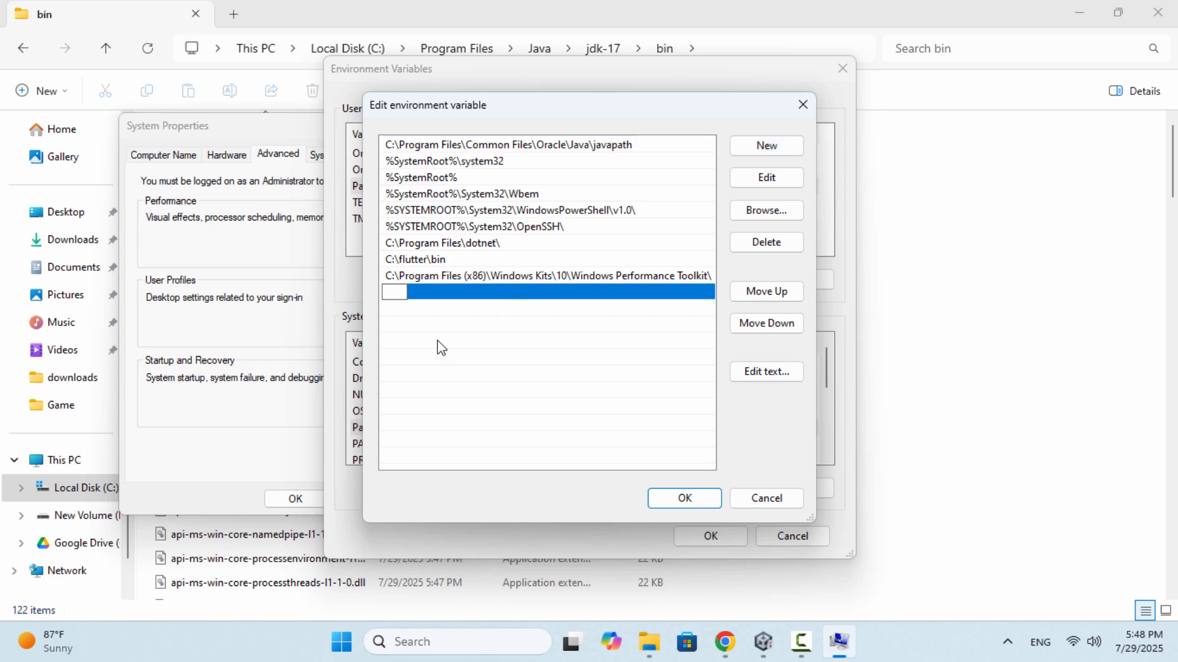
key("ctrl+v")
left_click(527, 357)
left_click(708, 508)
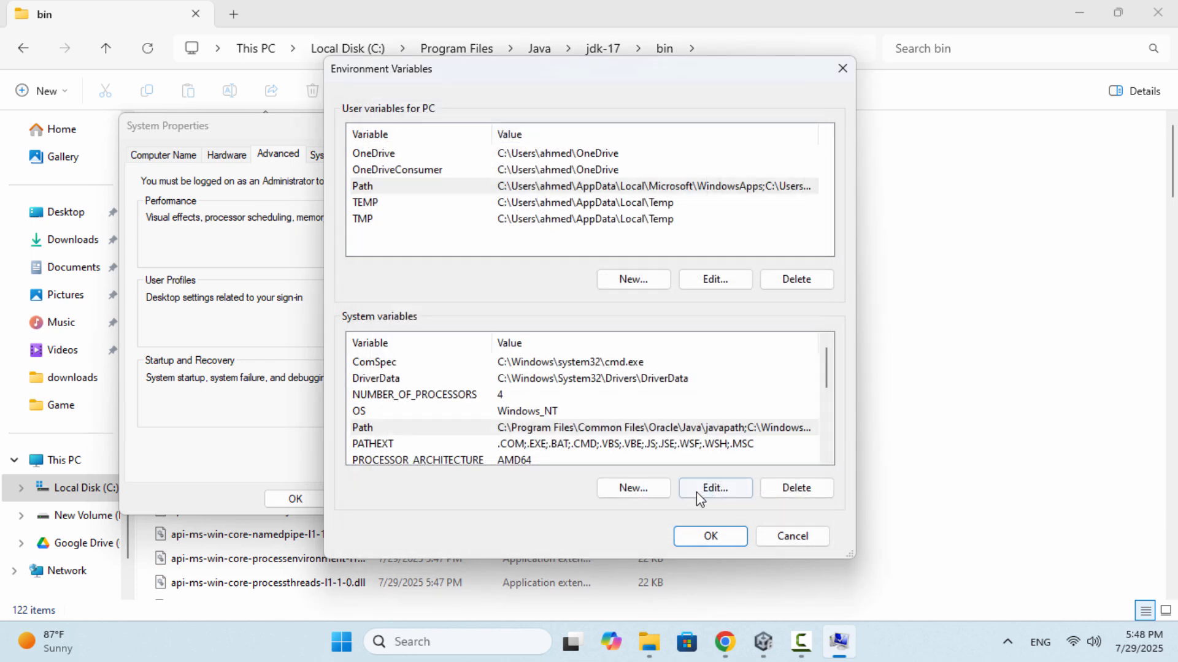
- Create a user variable JAVA_HOME with the value C:\Program Files\Java\jdk-17, and copy that value to the clipboard
left_click(634, 278)
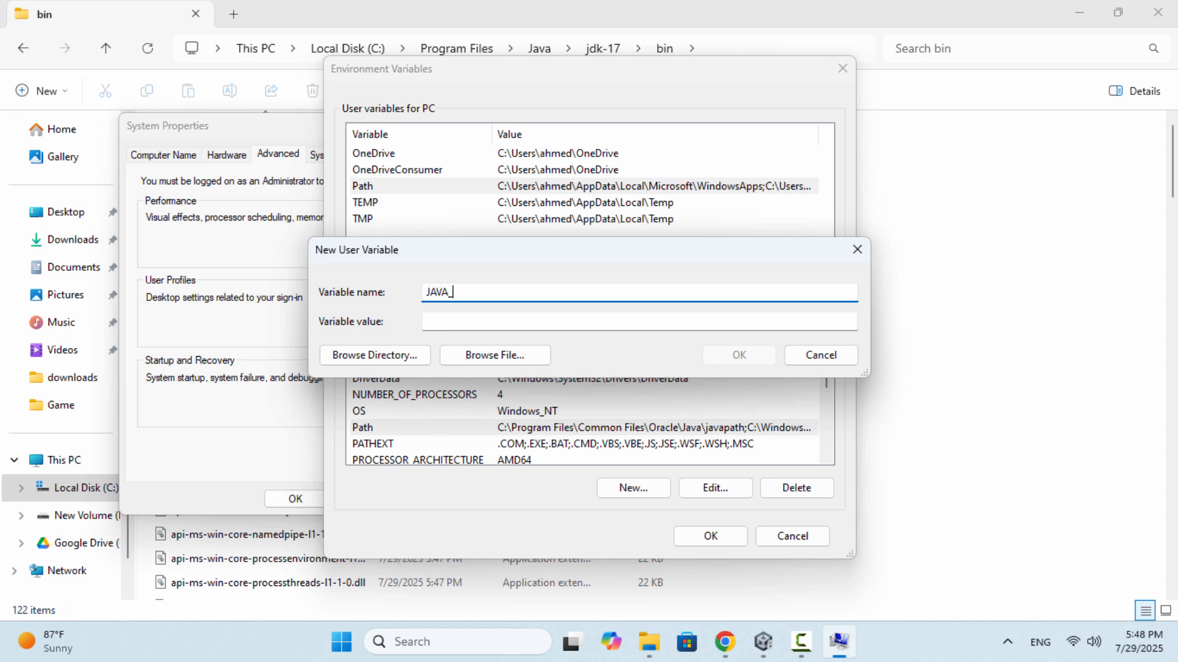
right_click(455, 323)
left_click(499, 396)
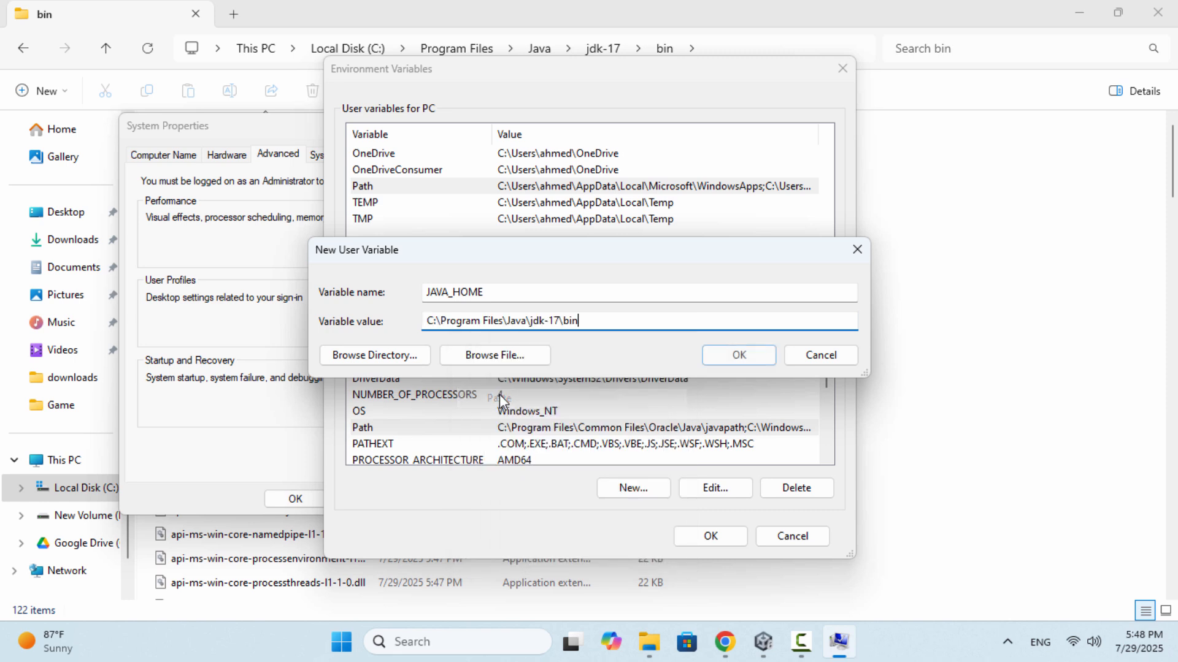
left_click_drag(559, 320, 412, 325)
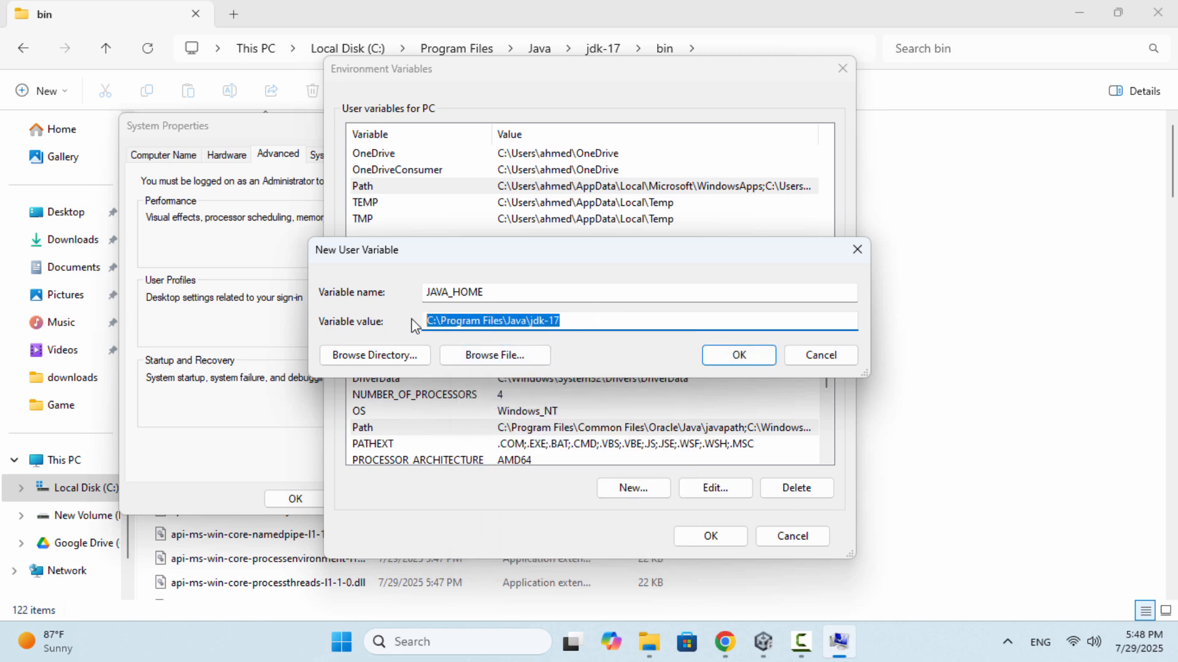
right_click(455, 316)
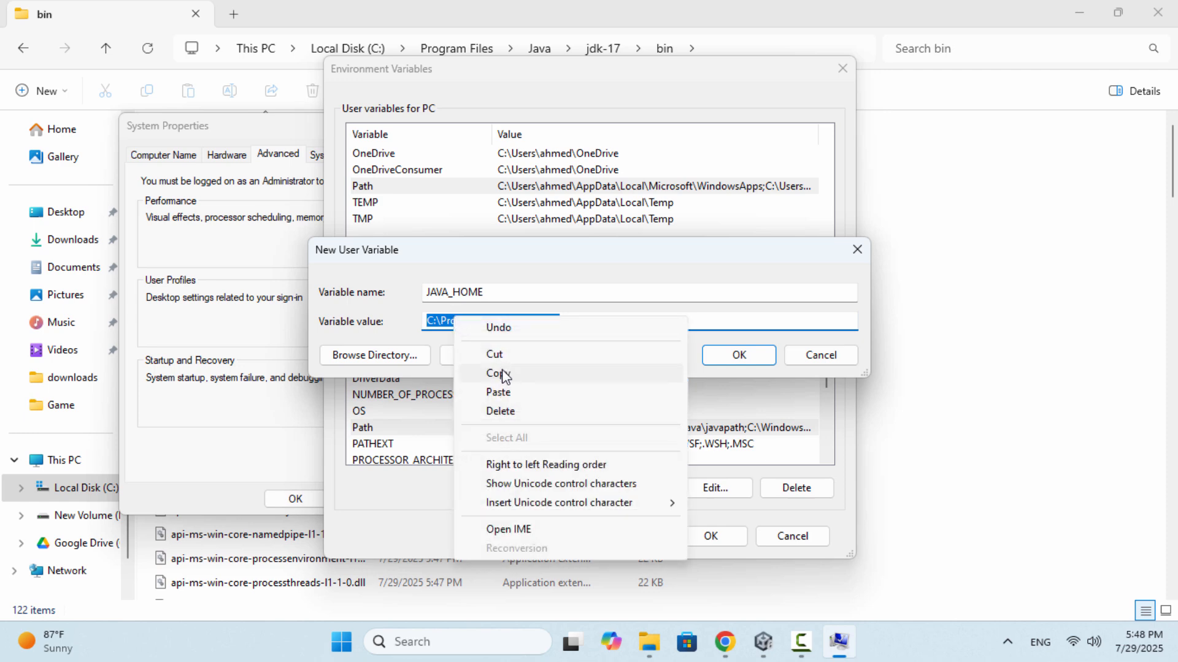
left_click(498, 373)
left_click(740, 356)
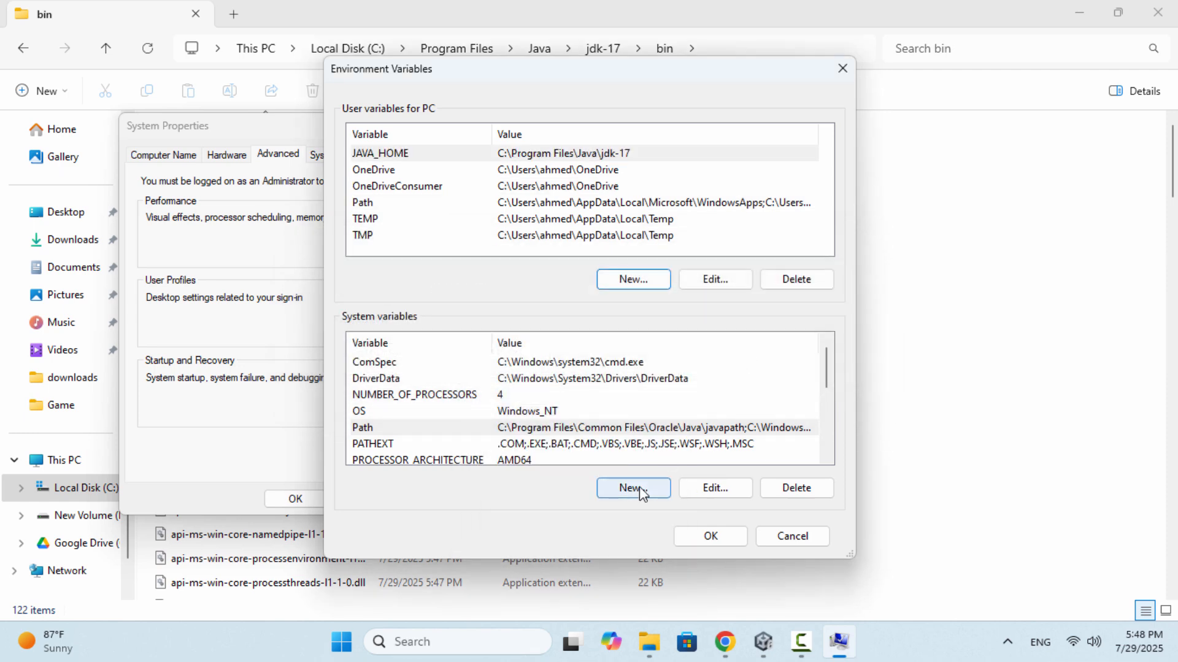
- Create a system variable JAVA_HOME with the value C:\Program Files\Java\jdk-17 and accept all the open system settings dialogs
left_click(633, 488)
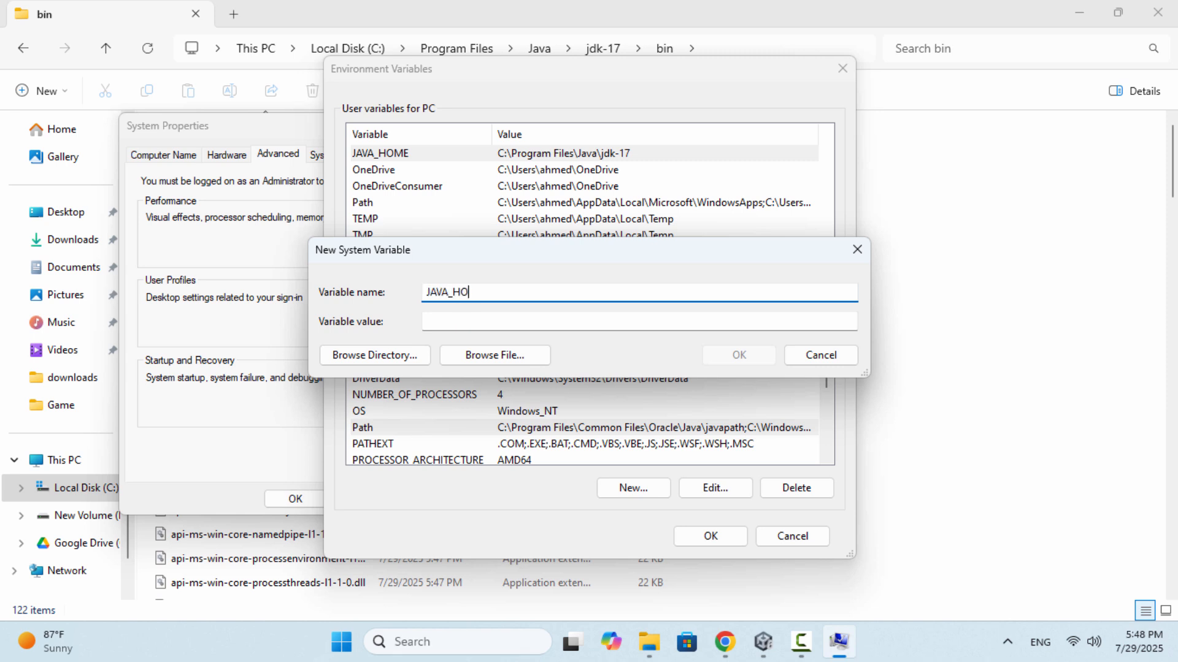
left_click(476, 319)
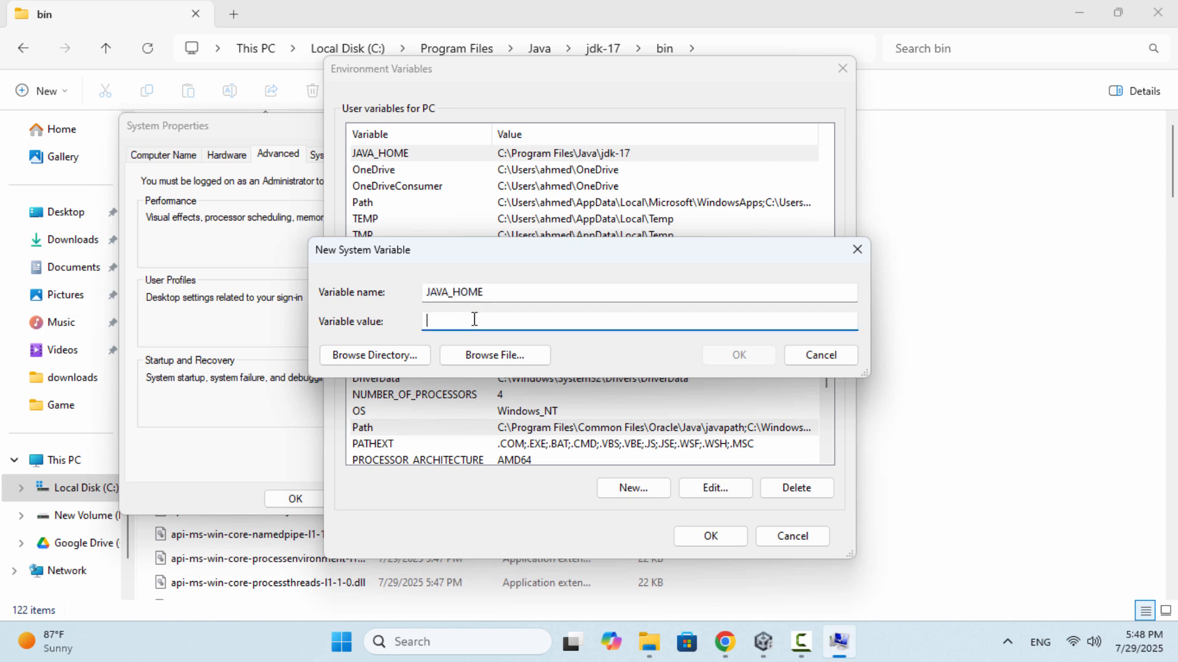
right_click(491, 321)
left_click(525, 394)
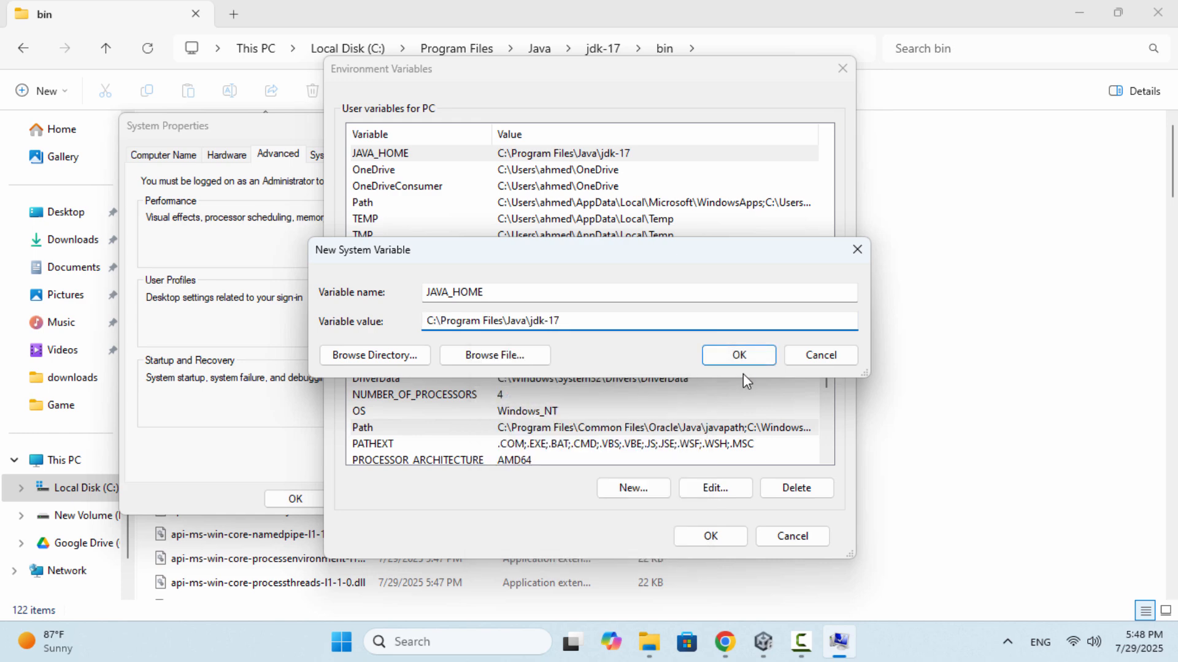
left_click(740, 355)
left_click(710, 537)
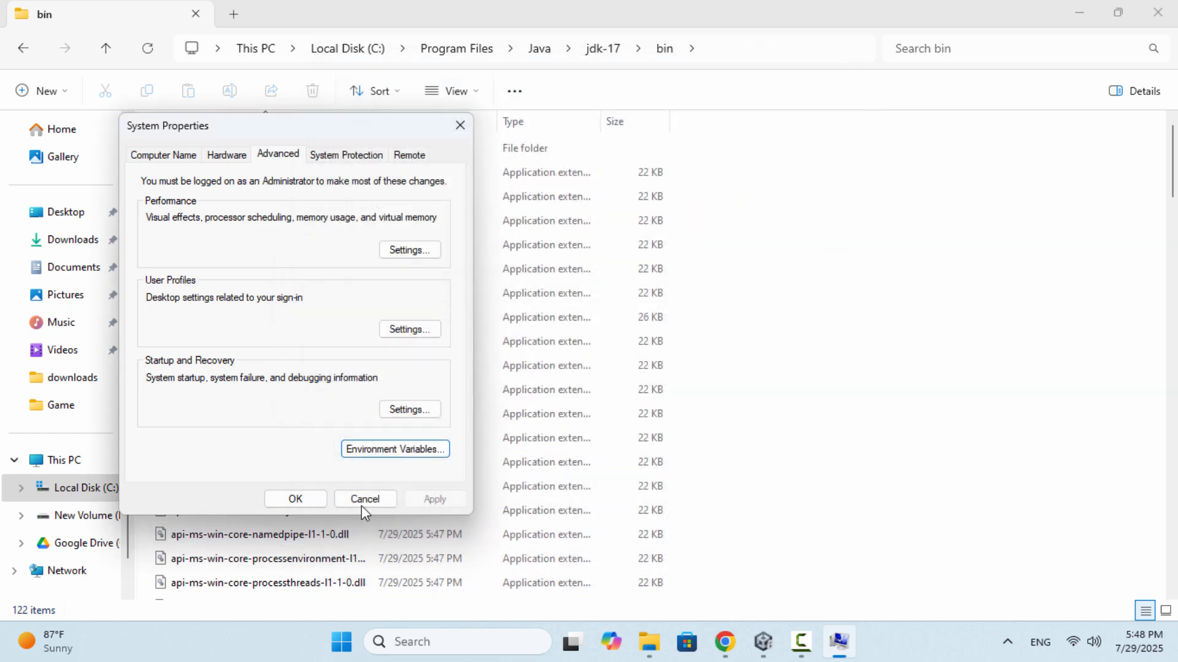
left_click(296, 499)
- Switch to Unity's External Tools preferences, turn off the JDK installed with Unity and set the JDK path to C:\Program Files\Java\jdk-17
left_click(782, 644)
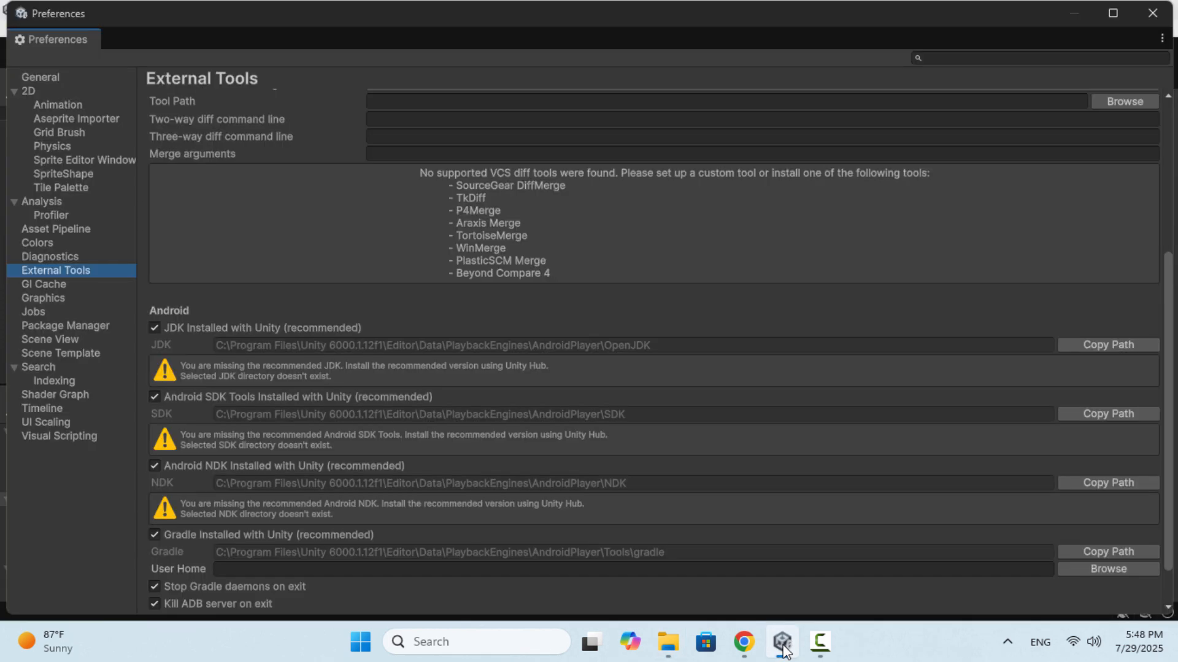
left_click(155, 328)
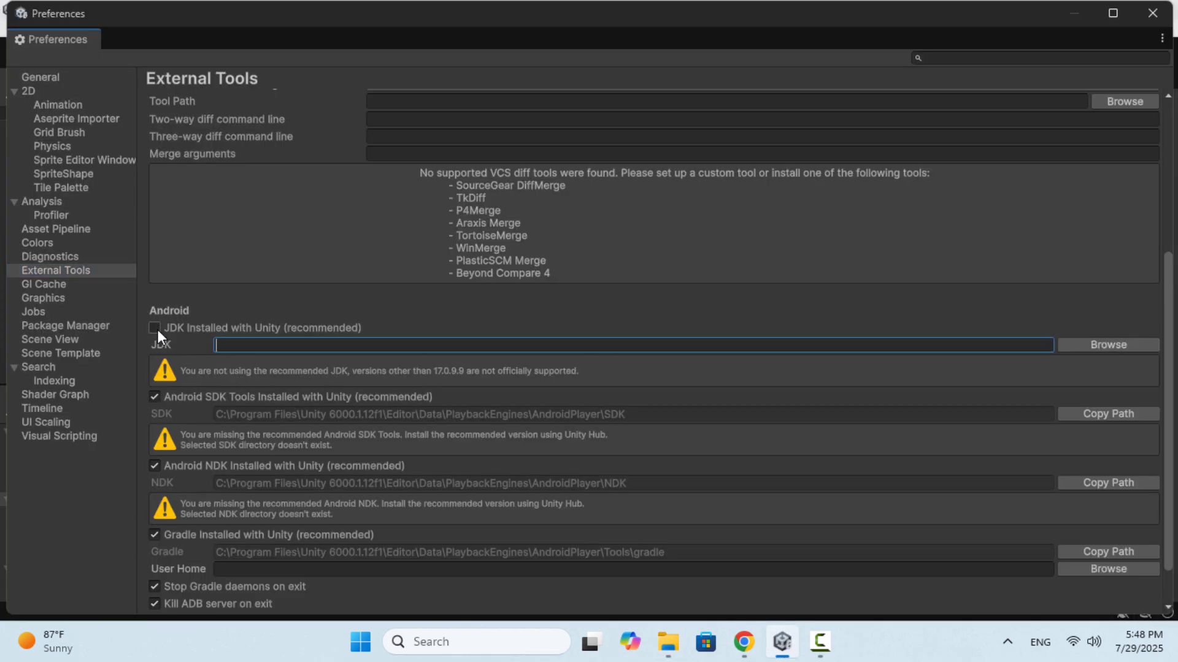
right_click(239, 344)
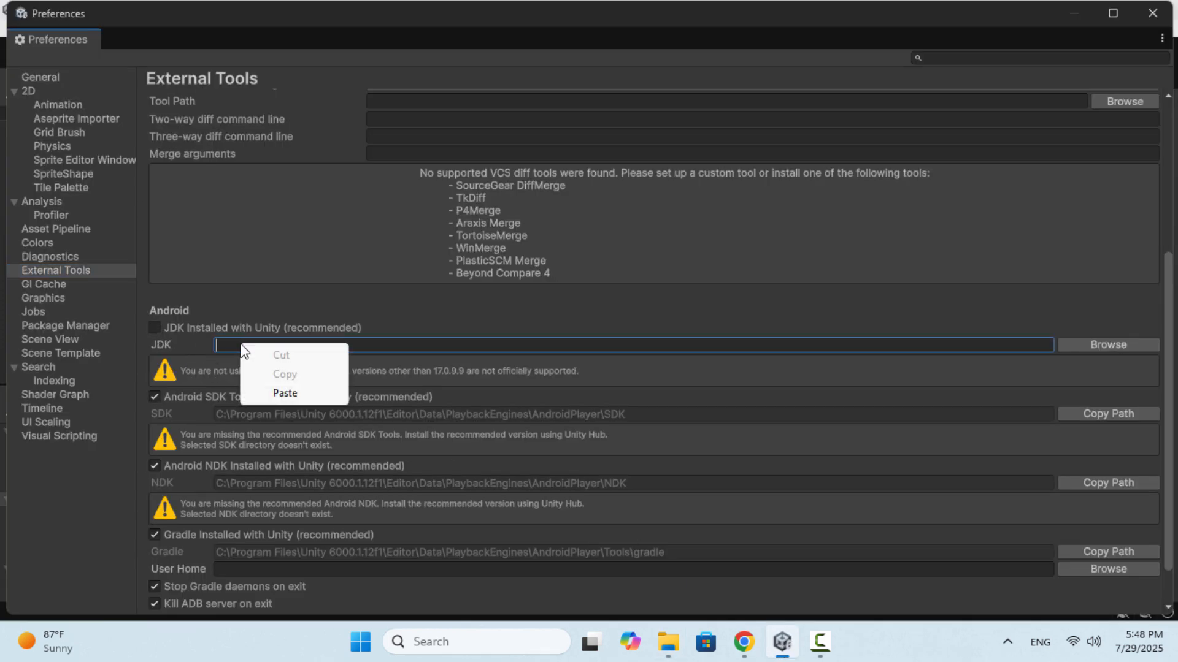
left_click(286, 393)
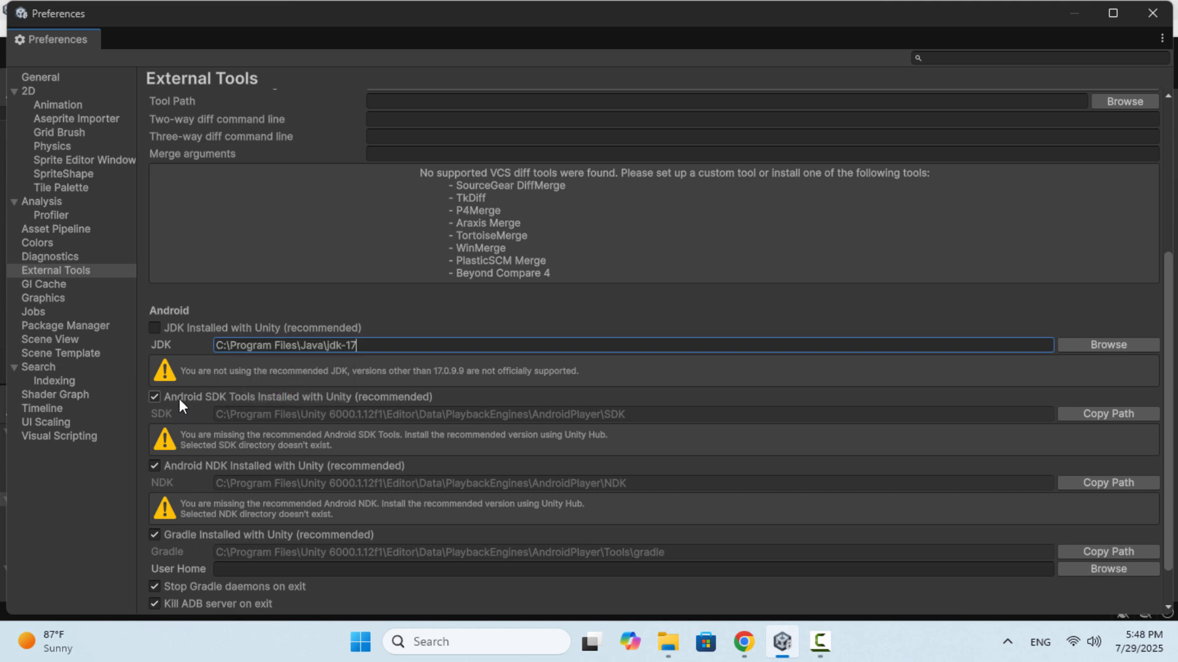
- Launch Android Studio from Windows search, open the SDK Manager and copy the Android SDK location
left_click(453, 642)
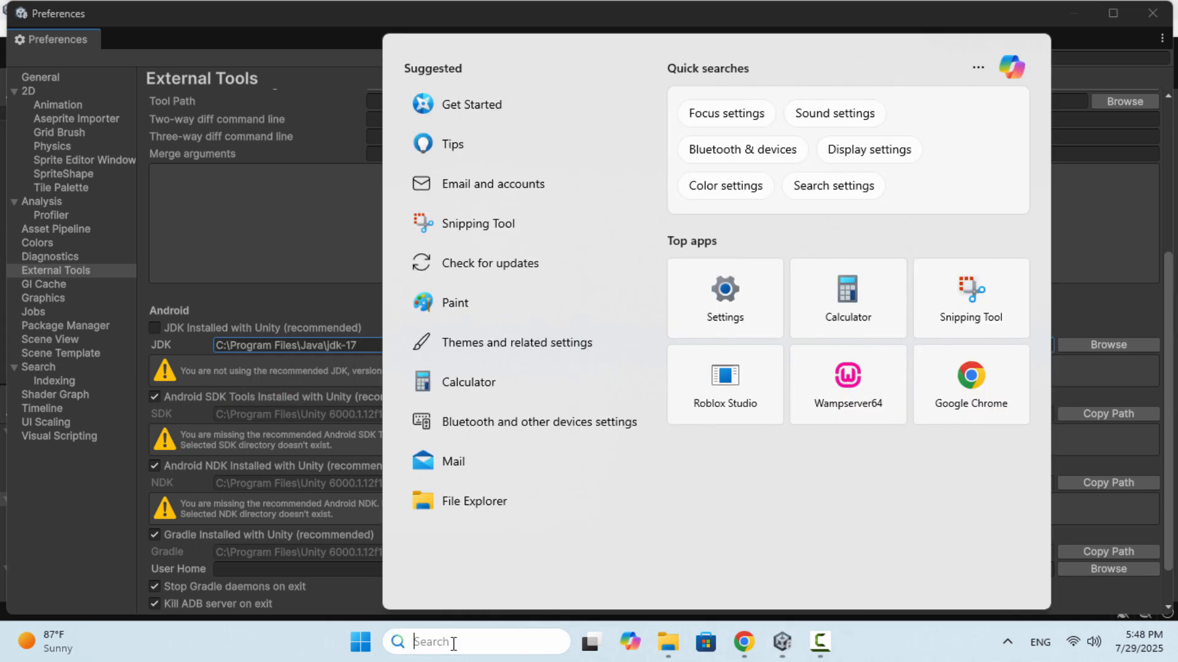
type("android s")
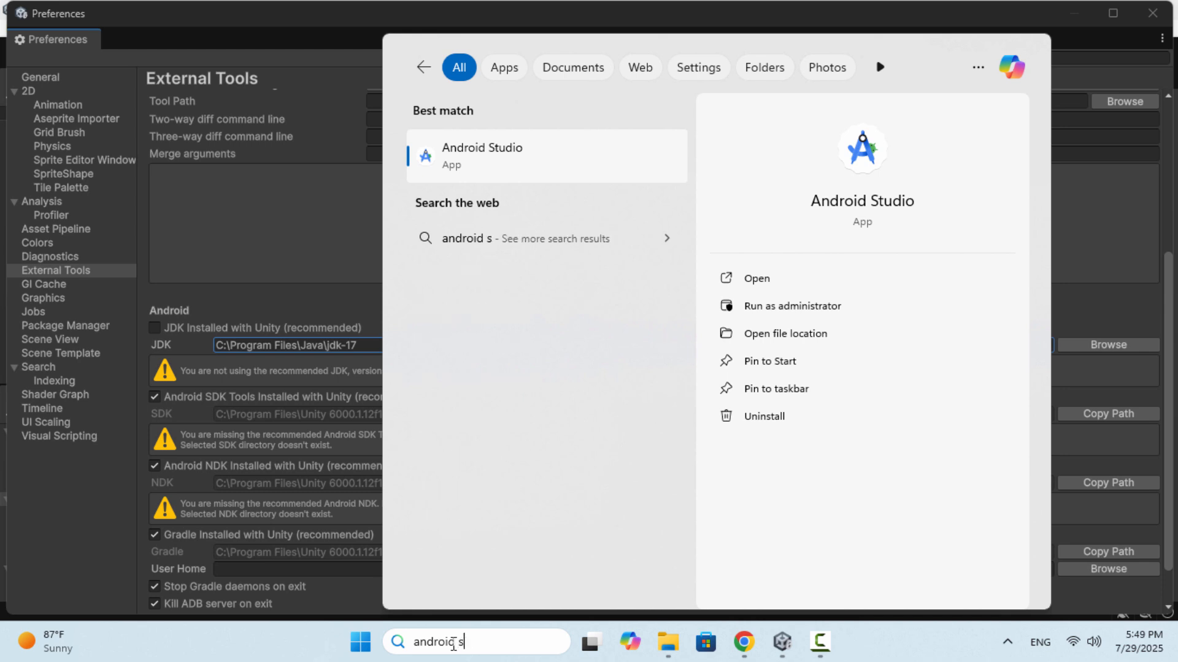
type("tudio")
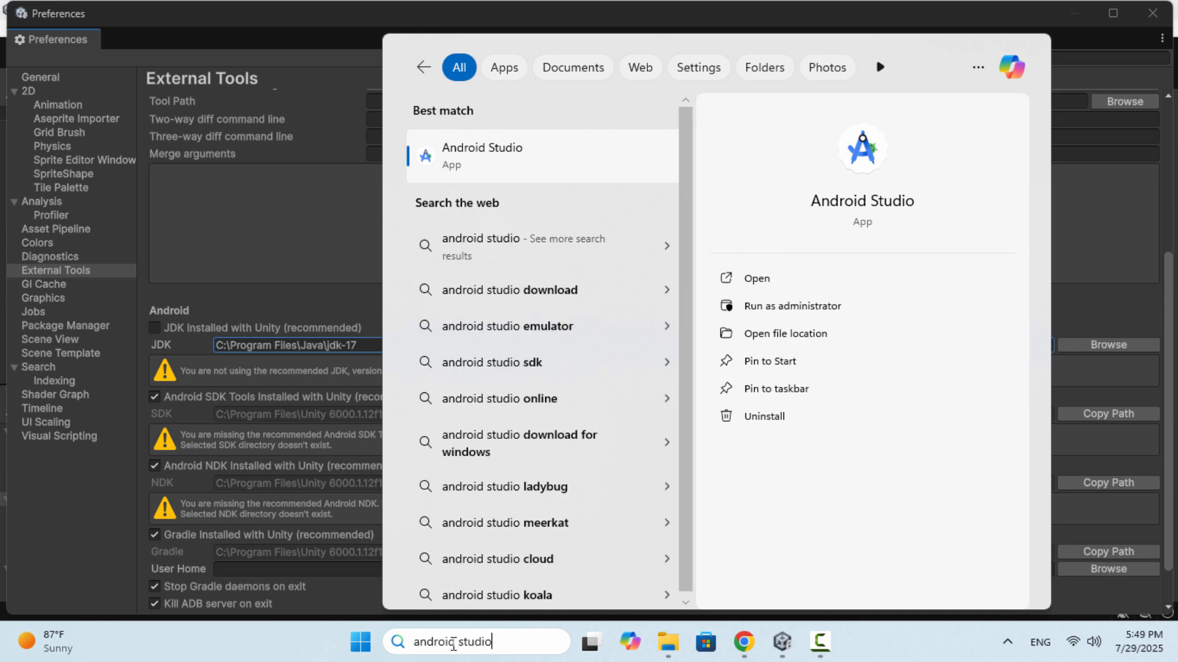
left_click(569, 158)
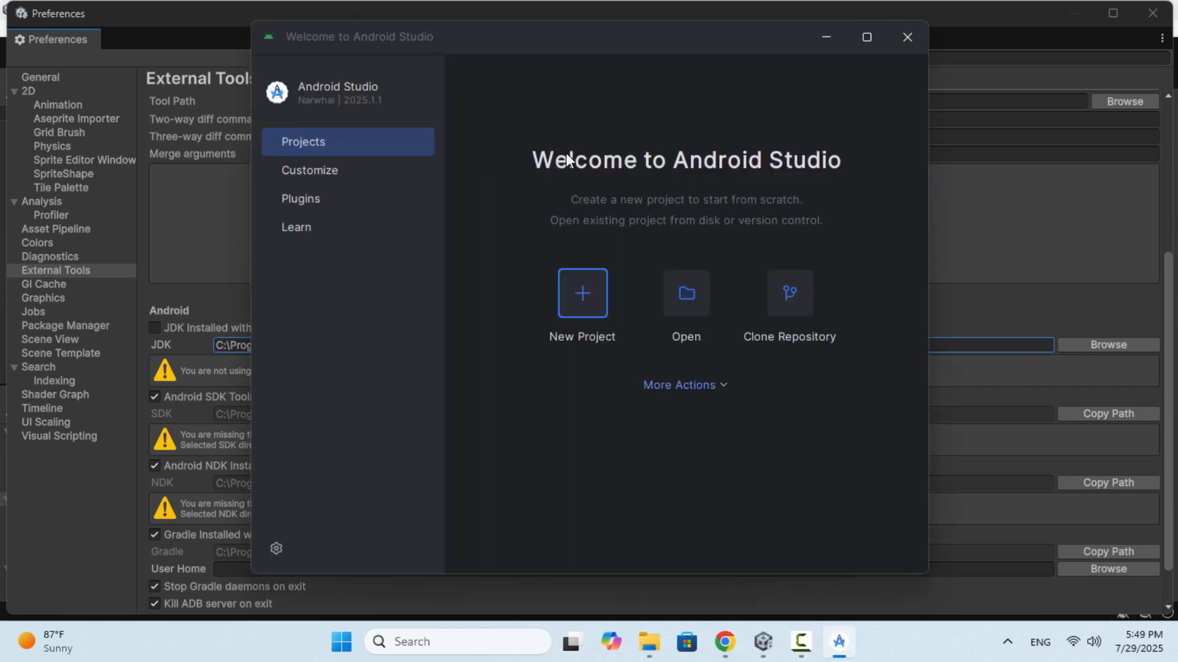
left_click(699, 385)
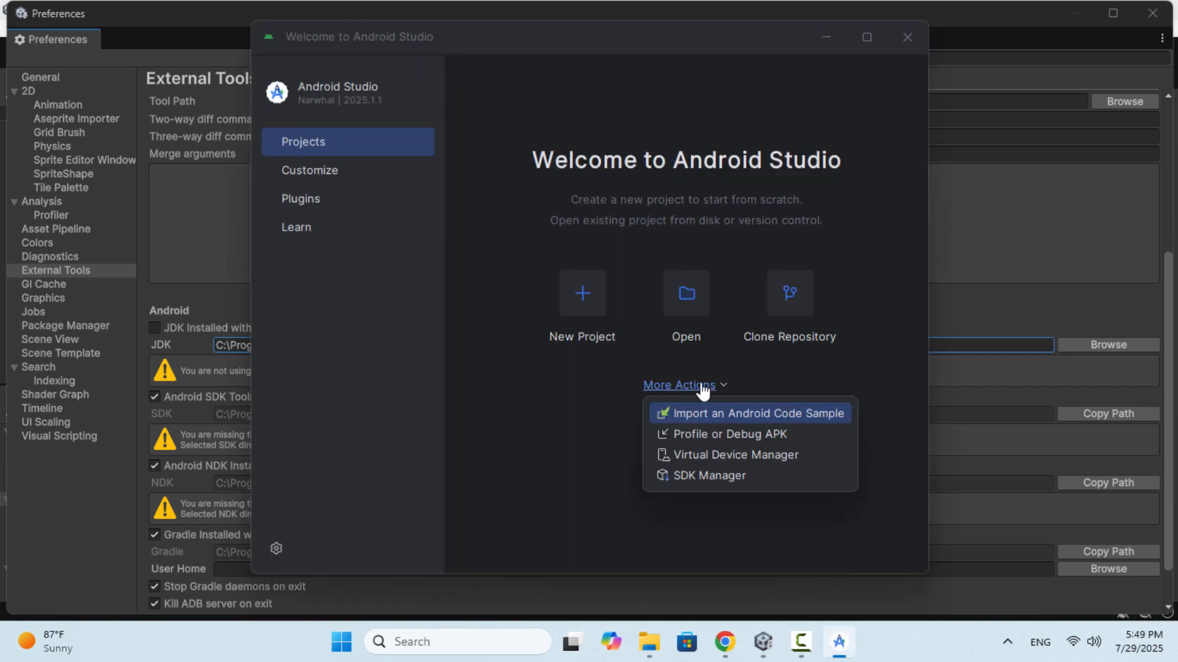
left_click(703, 469)
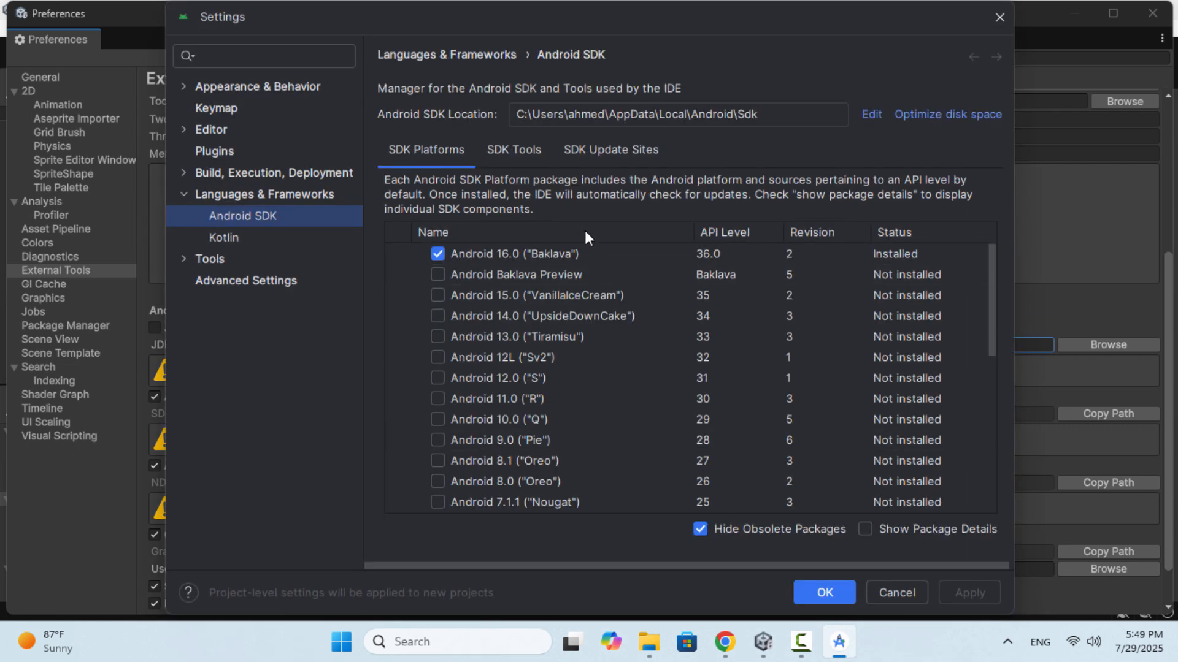
left_click_drag(514, 117, 701, 114)
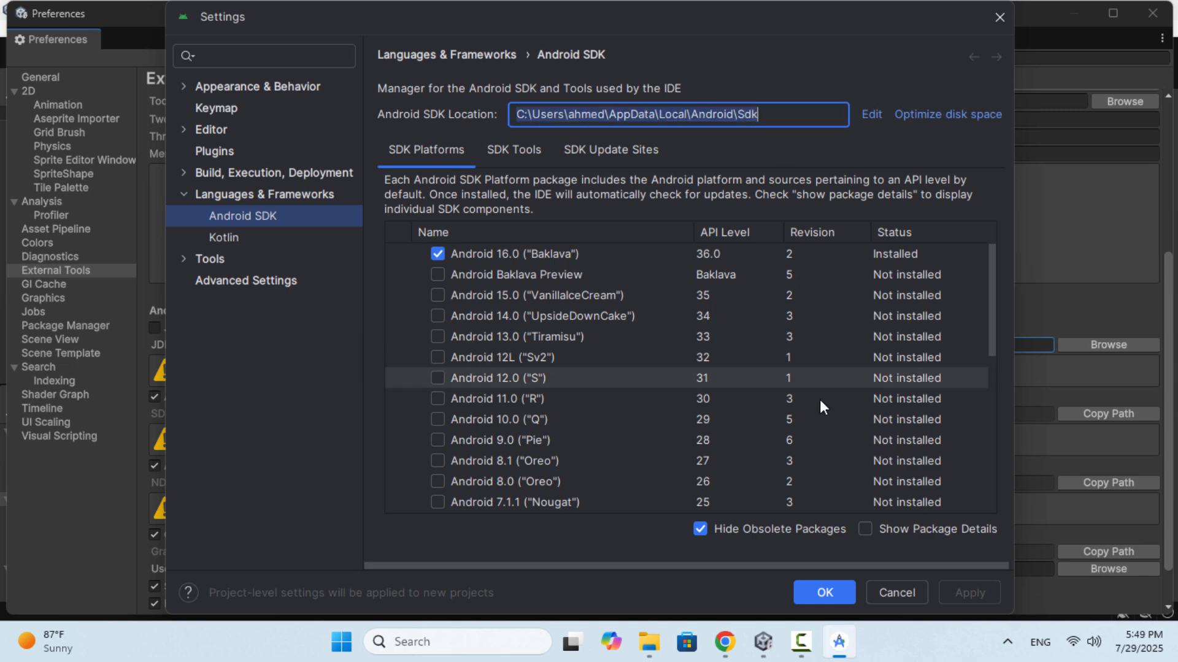
- Back in Unity, turn off the Android SDK Tools installed with Unity and set the SDK path to the copied SDK location
left_click(766, 644)
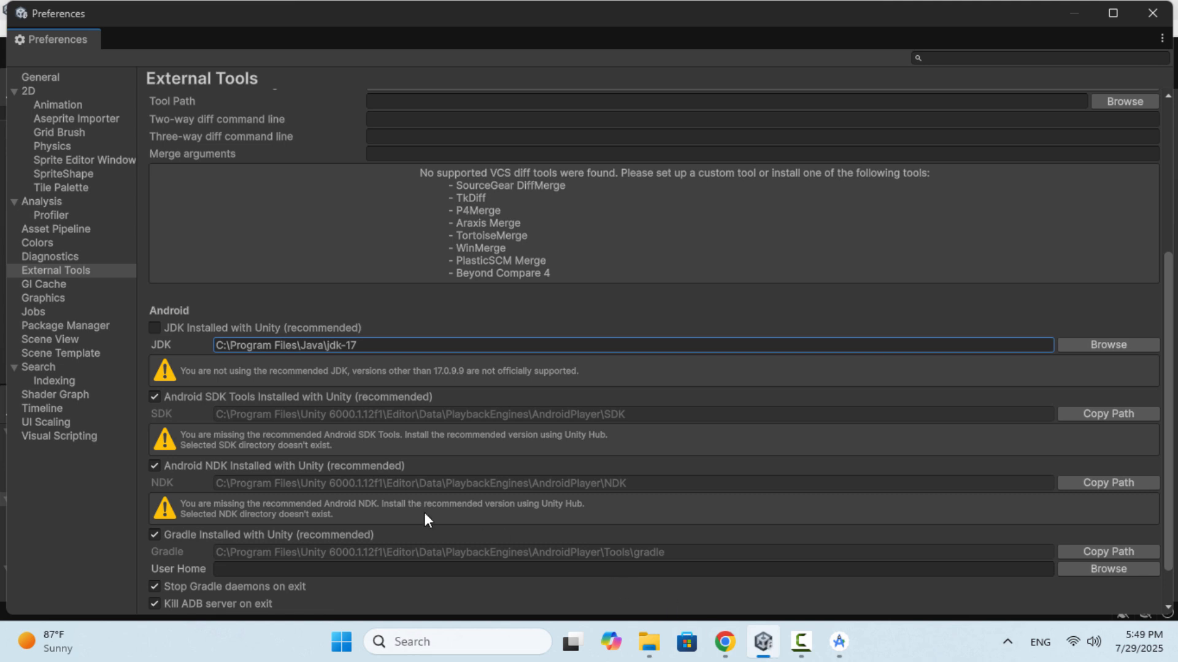
left_click(155, 396)
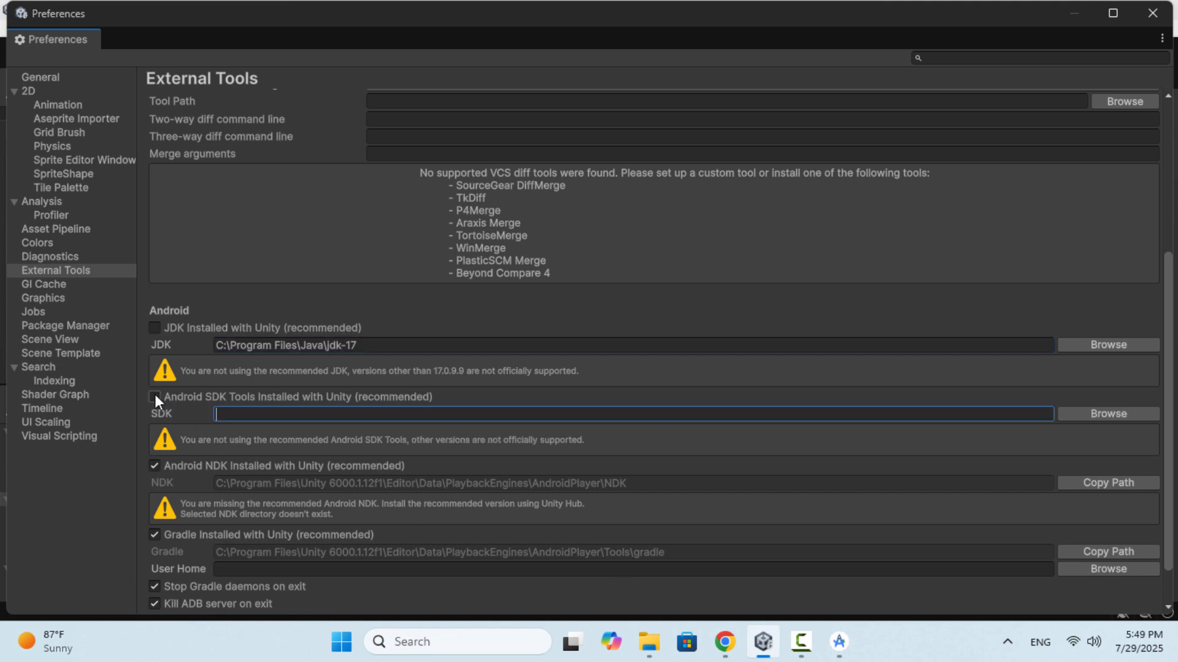
left_click(226, 407)
right_click(228, 413)
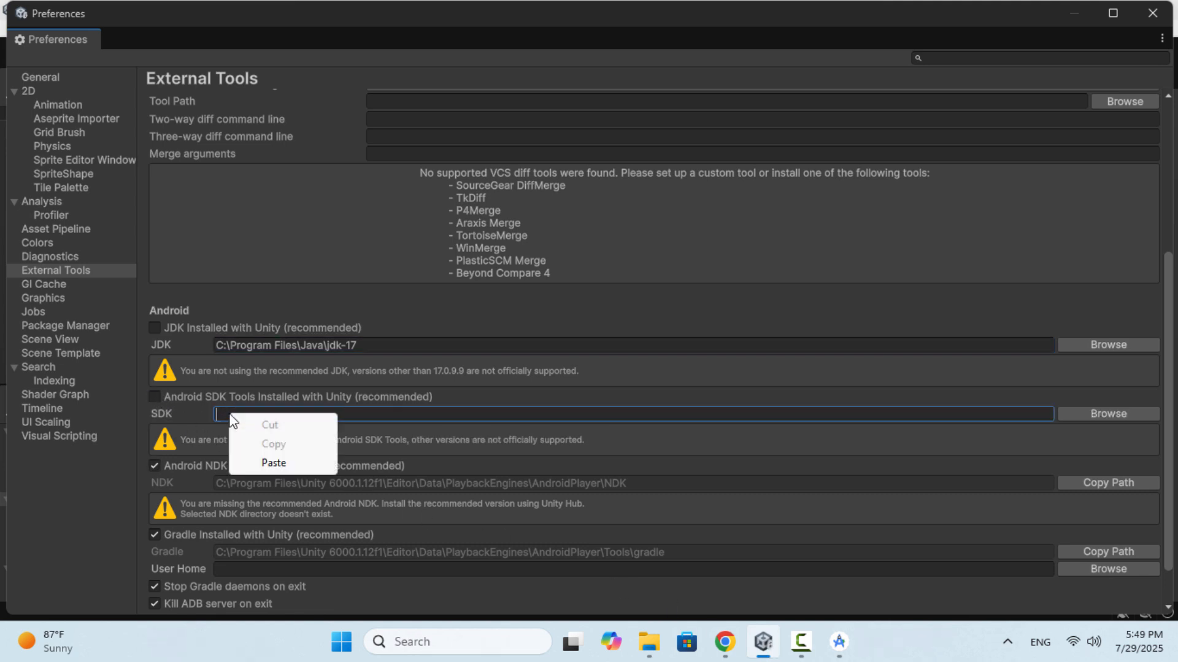
left_click(280, 462)
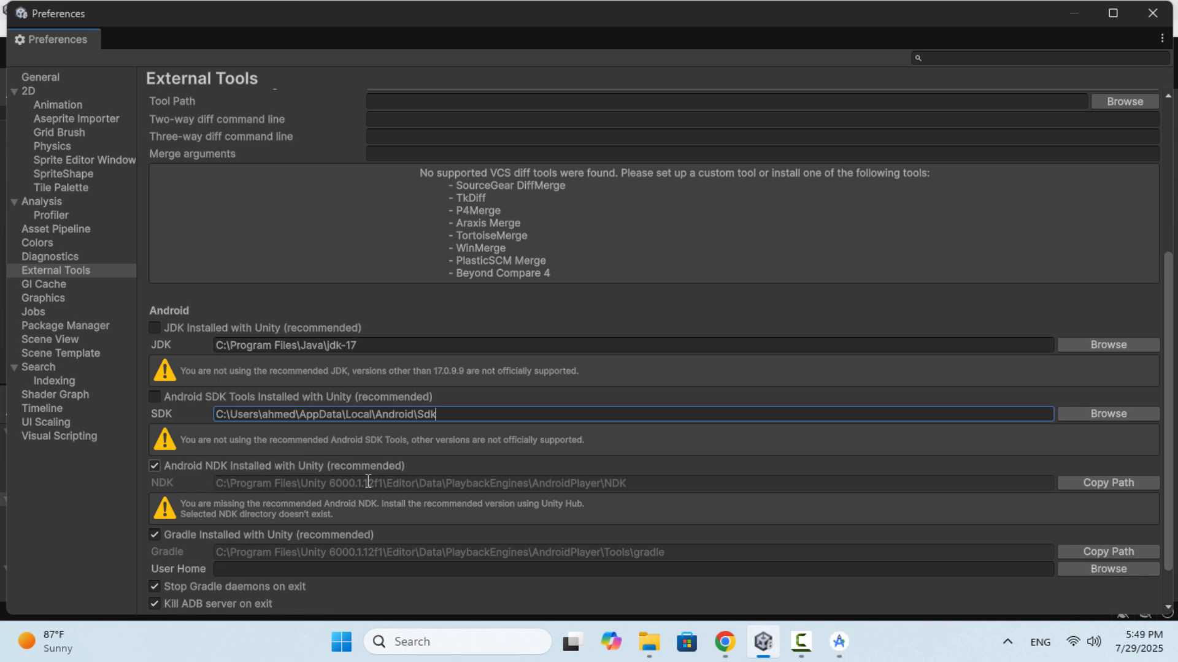
- In Android Studio's SDK Tools, show package details and install NDK (Side by side) version 27.2.12479018
left_click(838, 642)
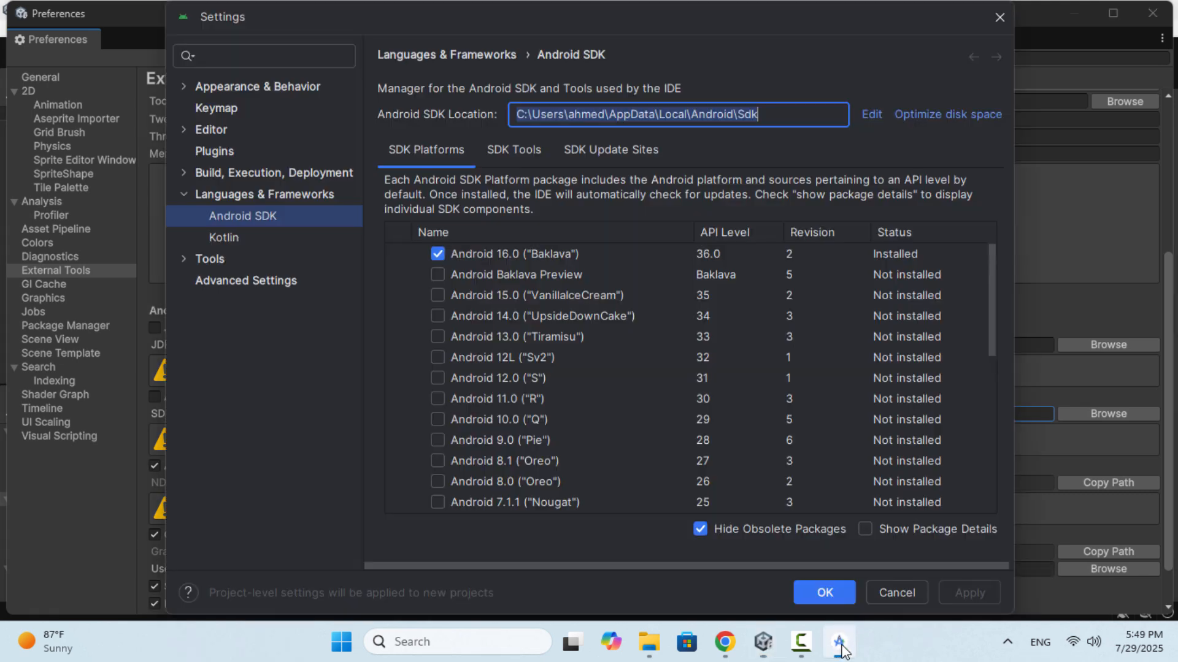
left_click(512, 145)
left_click(865, 529)
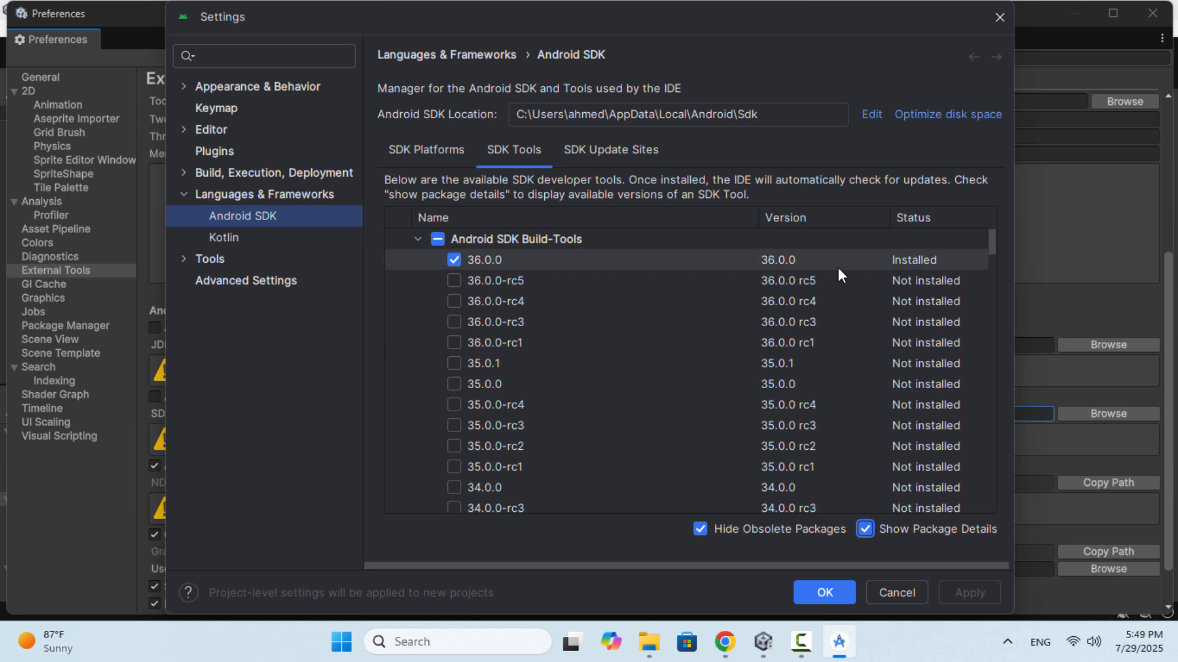
scroll(837, 268, "down", 15)
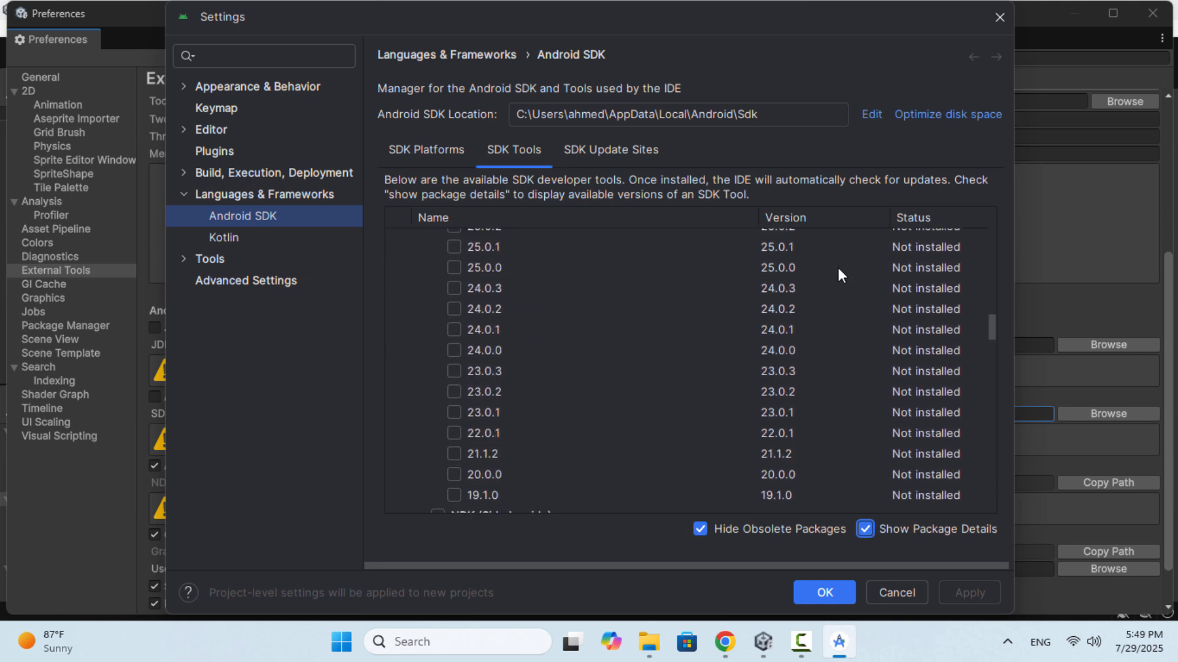
scroll(839, 269, "down", 4)
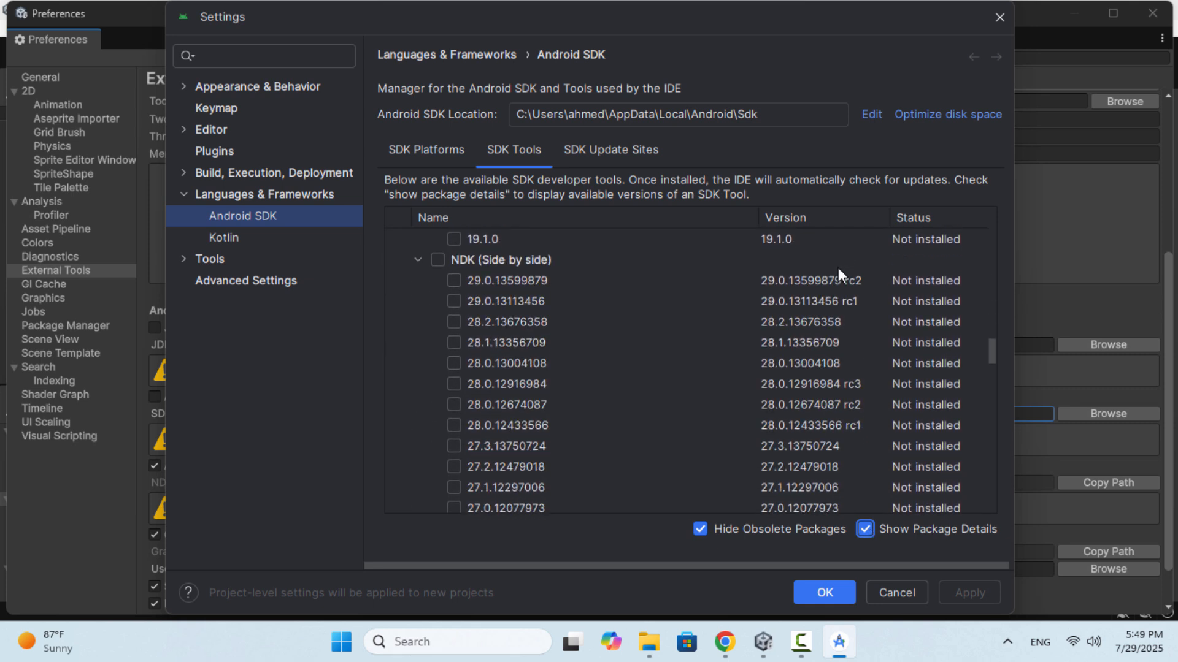
left_click(454, 467)
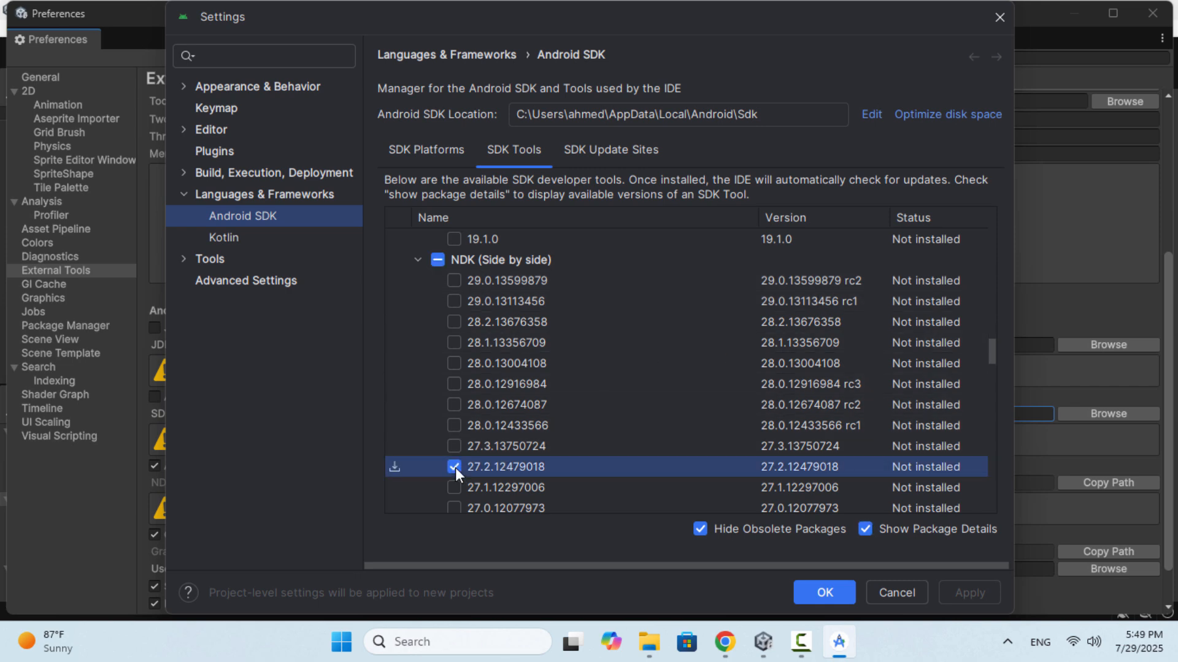
left_click(951, 592)
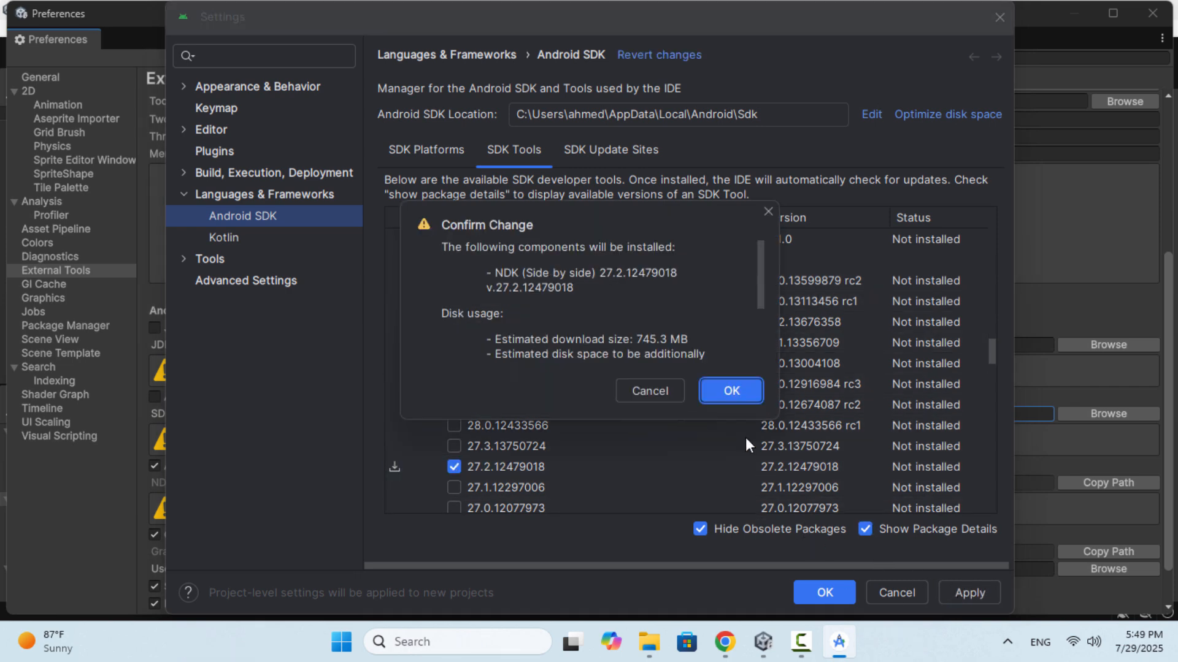
left_click(744, 386)
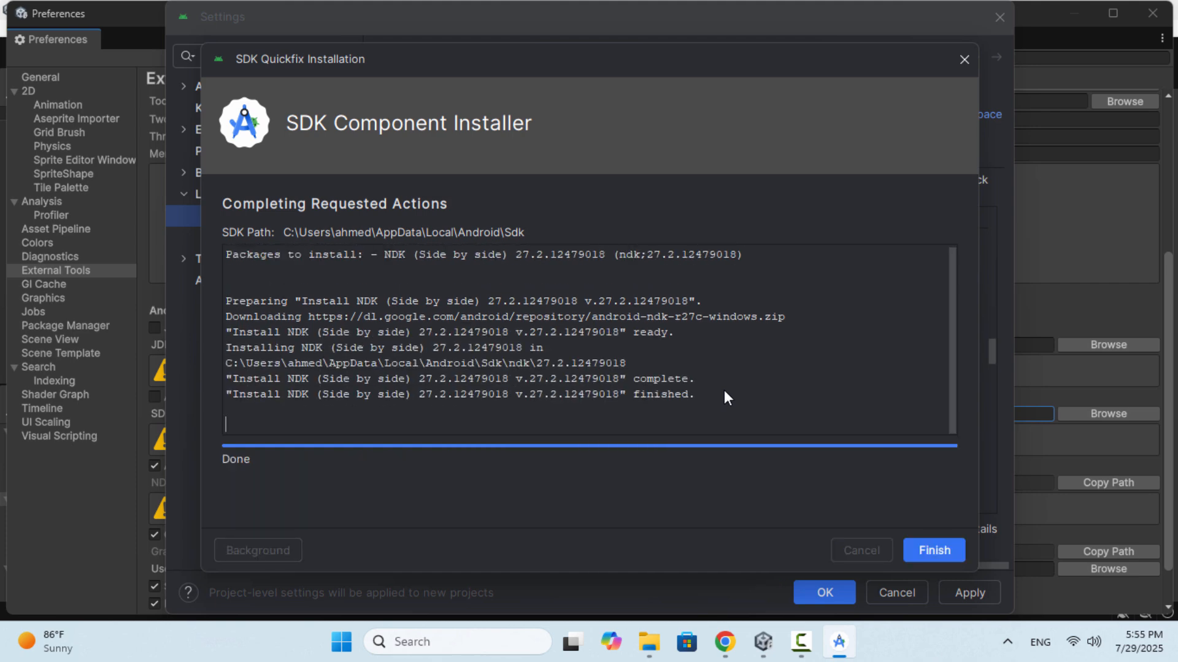
left_click(939, 550)
- Copy the Android SDK location again, accept the SDK settings and minimize Android Studio
left_click(513, 113)
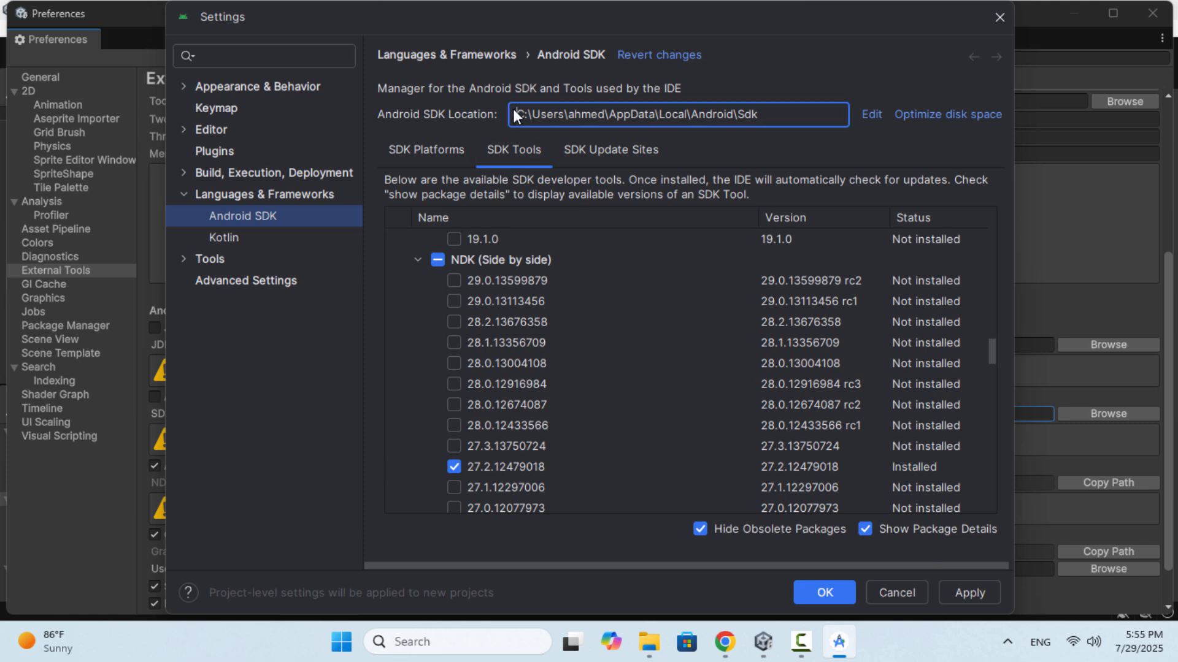
left_click_drag(563, 109, 679, 109)
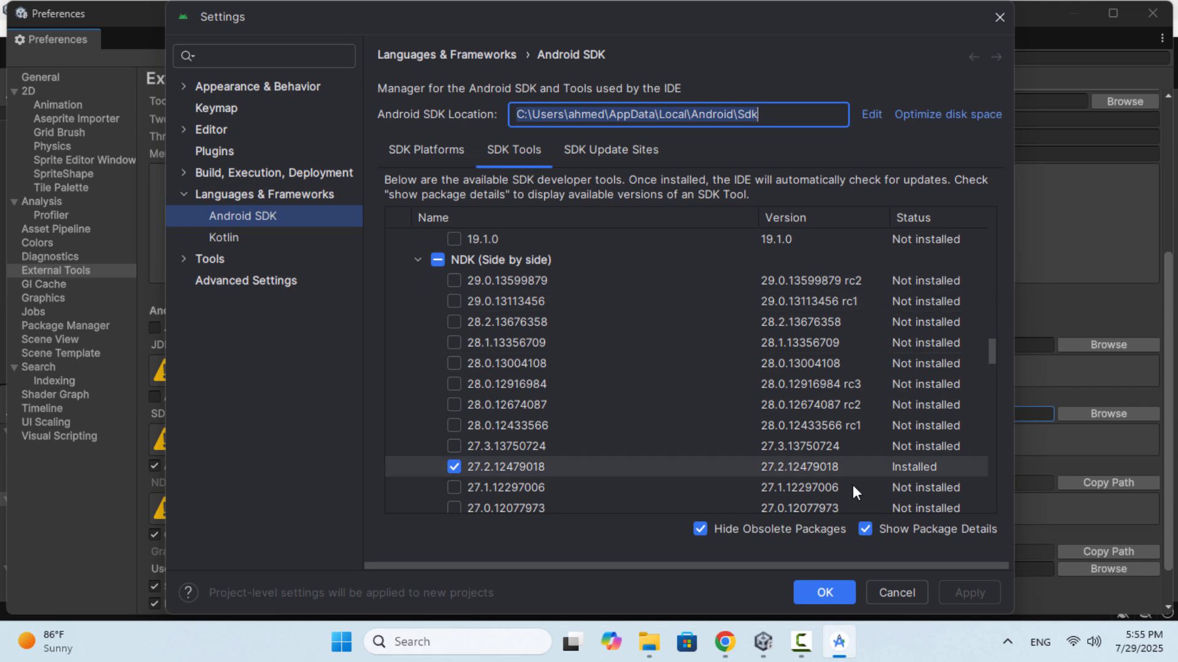
left_click(836, 591)
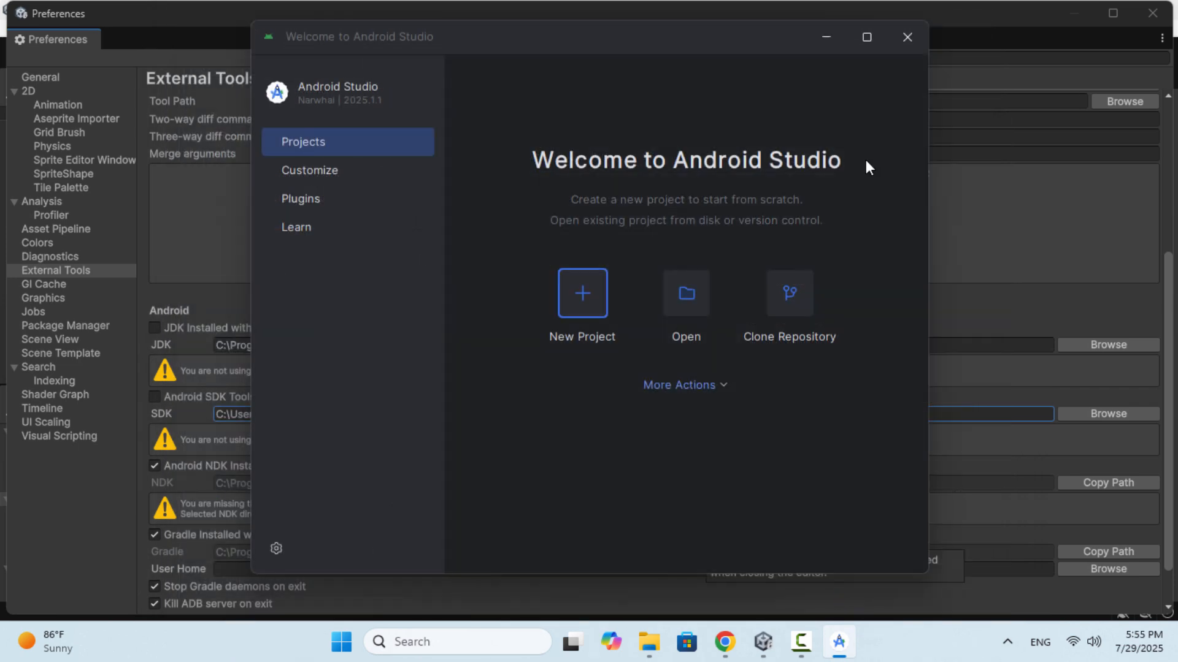
left_click(826, 38)
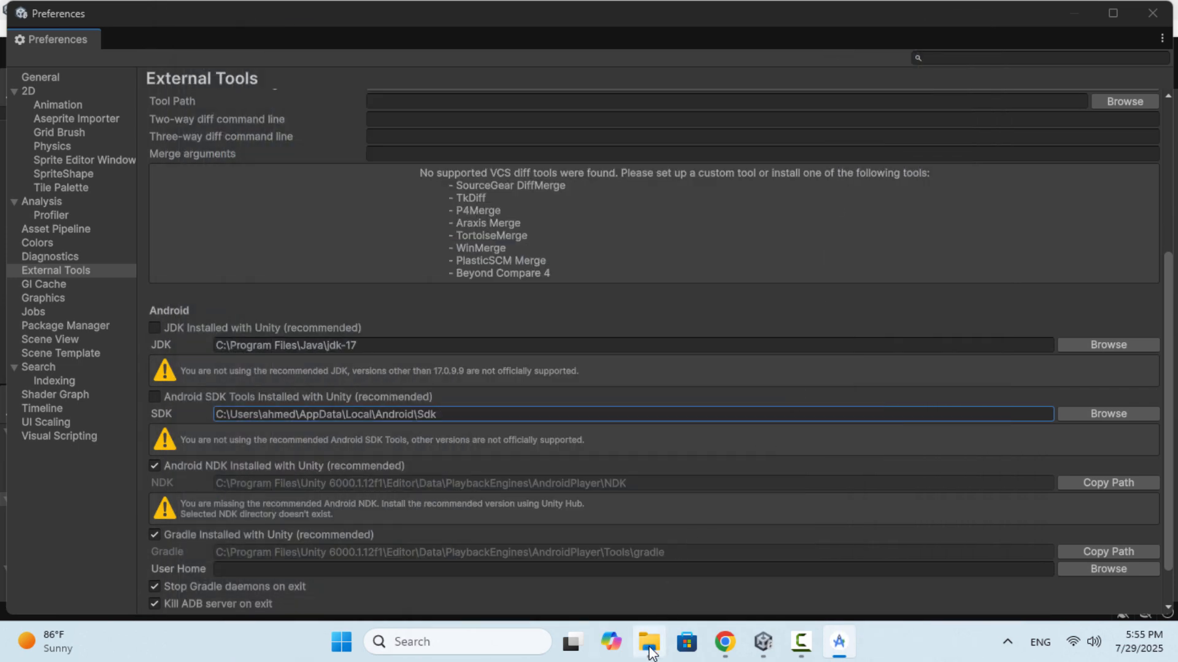
- Switch to File Explorer, go to the copied Android SDK path and open its ndk folder
left_click(649, 642)
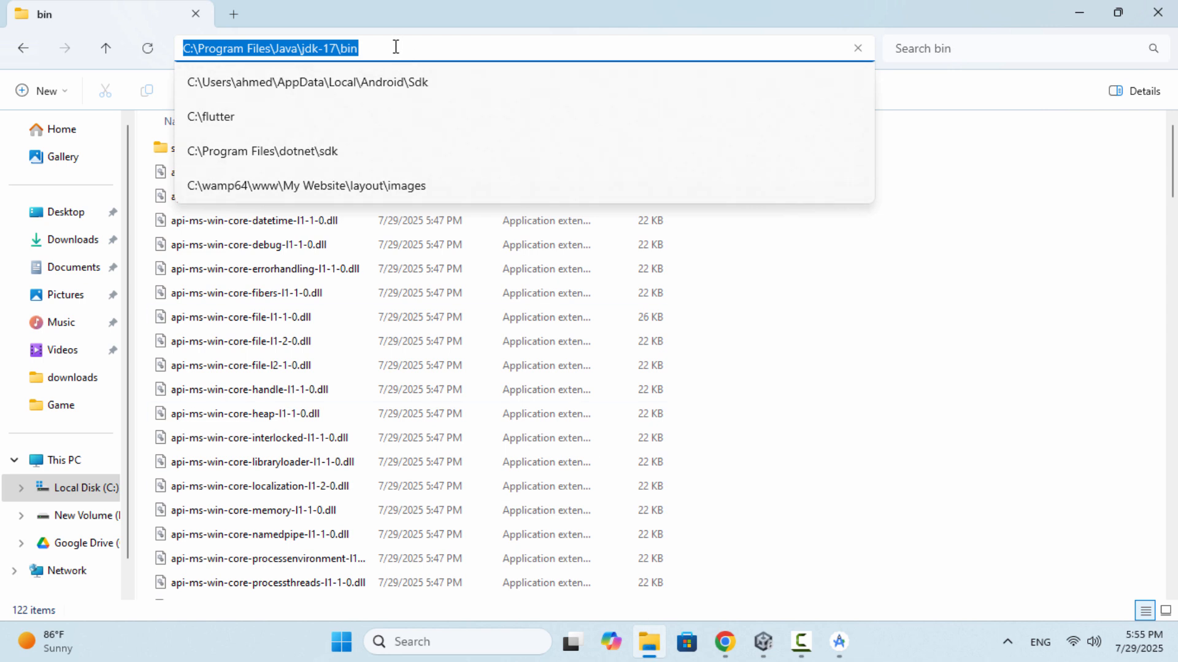
key("BackSpace")
right_click(265, 48)
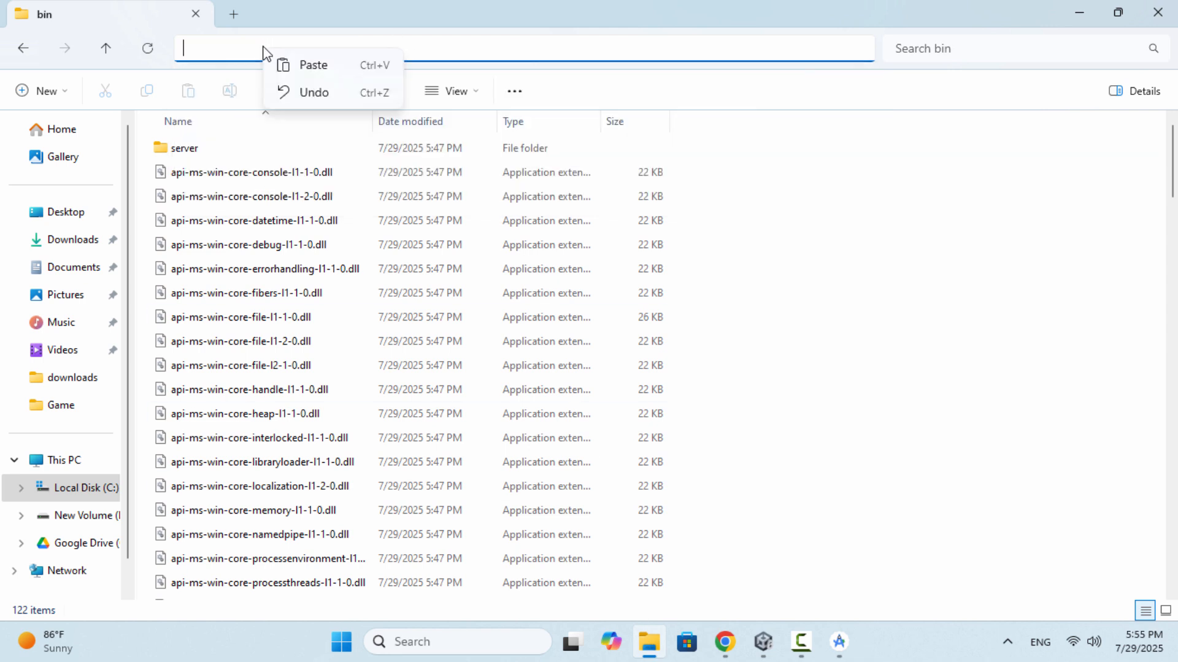
left_click(314, 65)
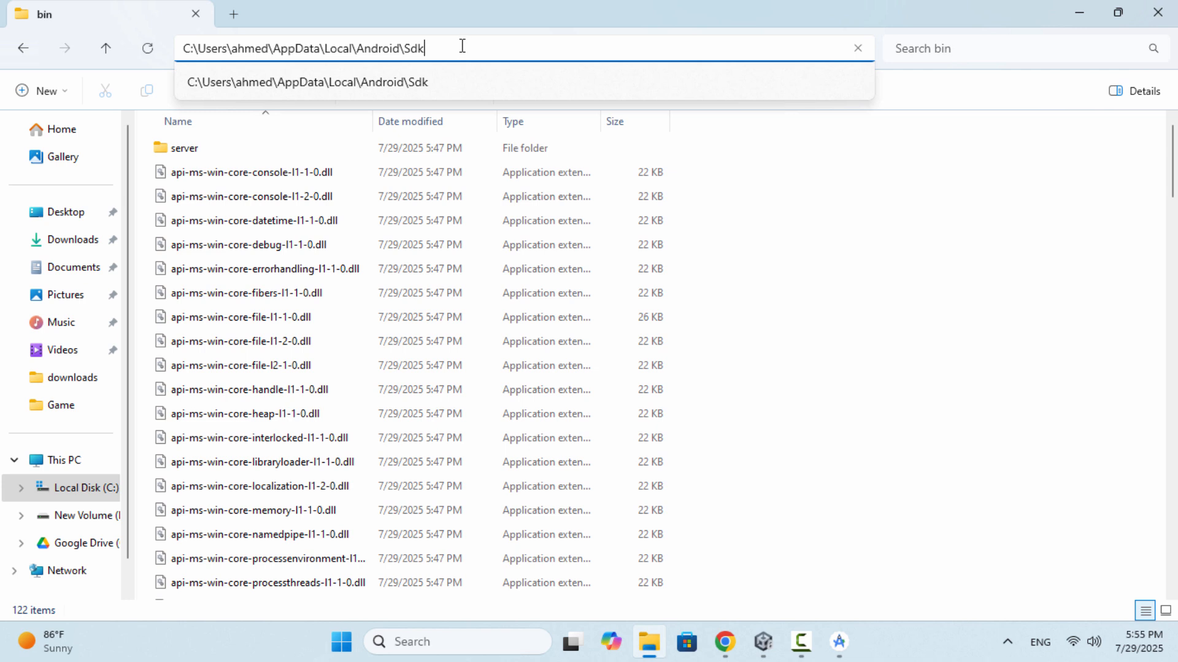
key("Return")
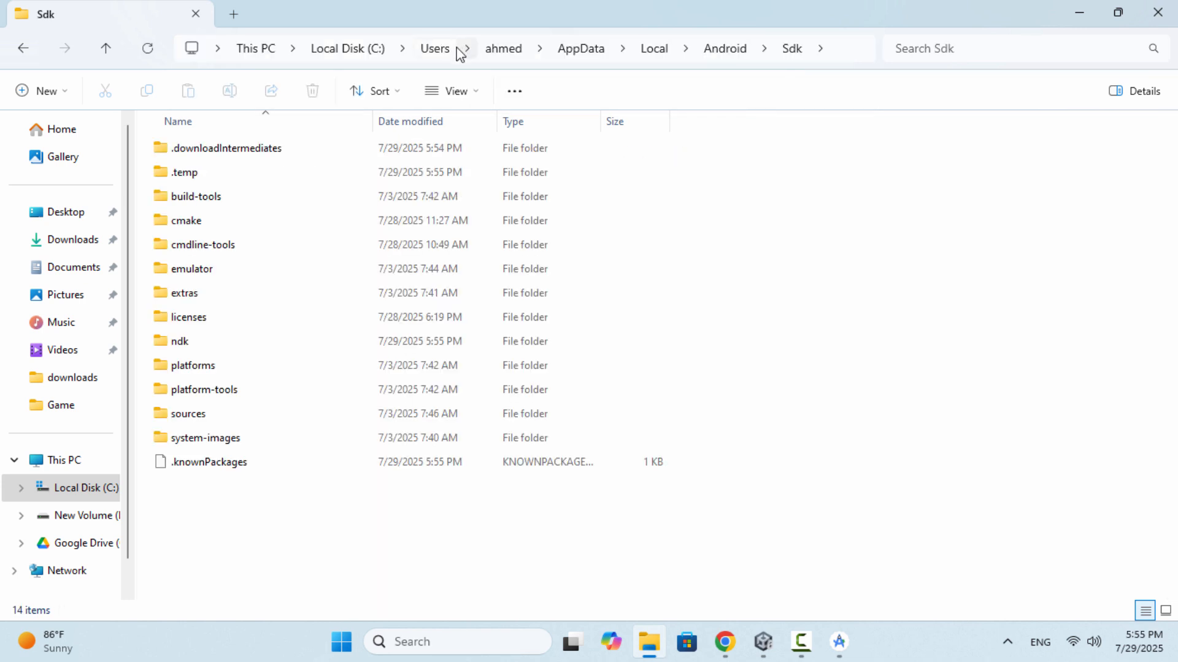
double_click(202, 341)
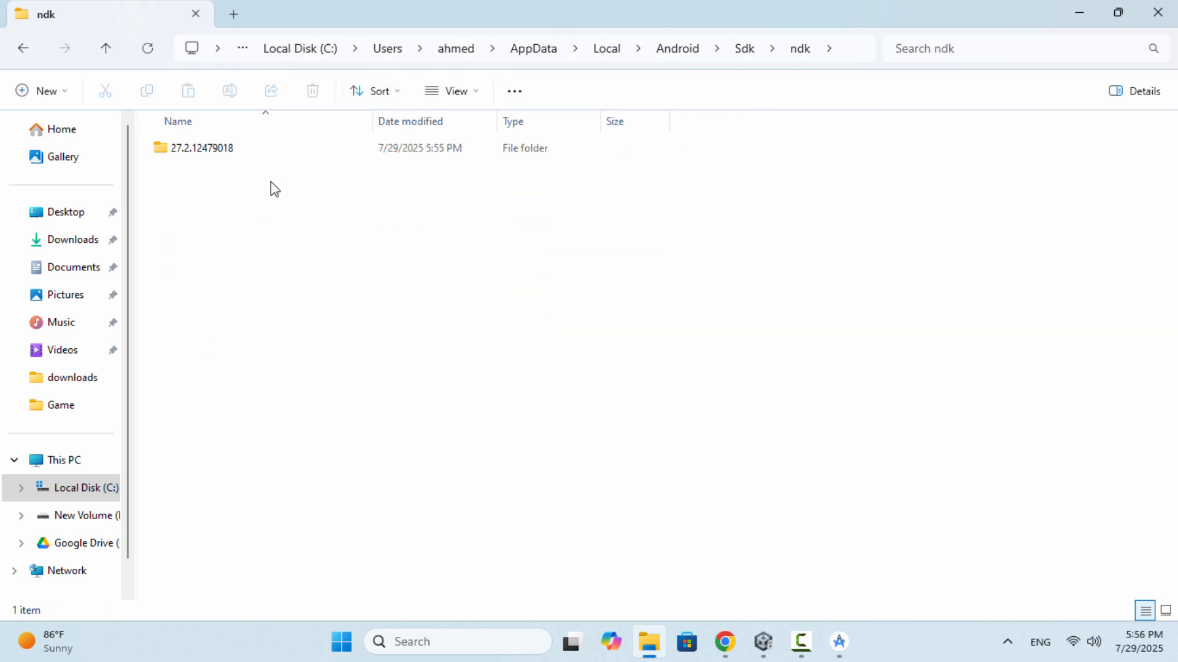
- Open the 27.2.12479018 folder inside ndk and copy its full path
double_click(260, 151)
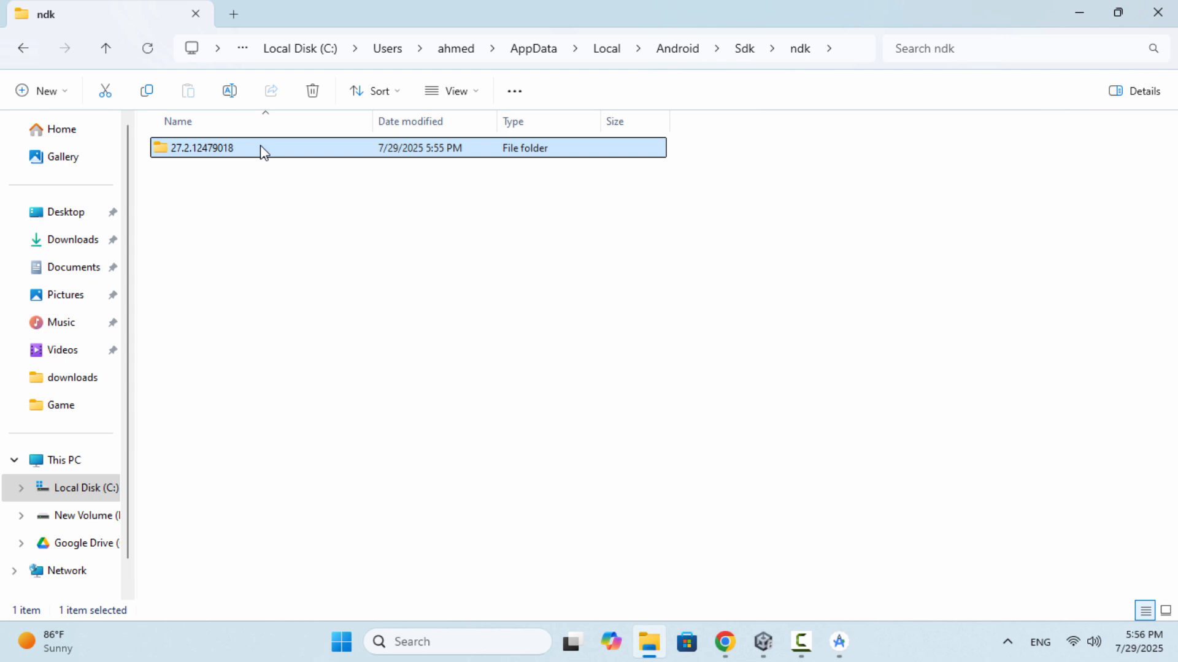
left_click(852, 59)
right_click(439, 54)
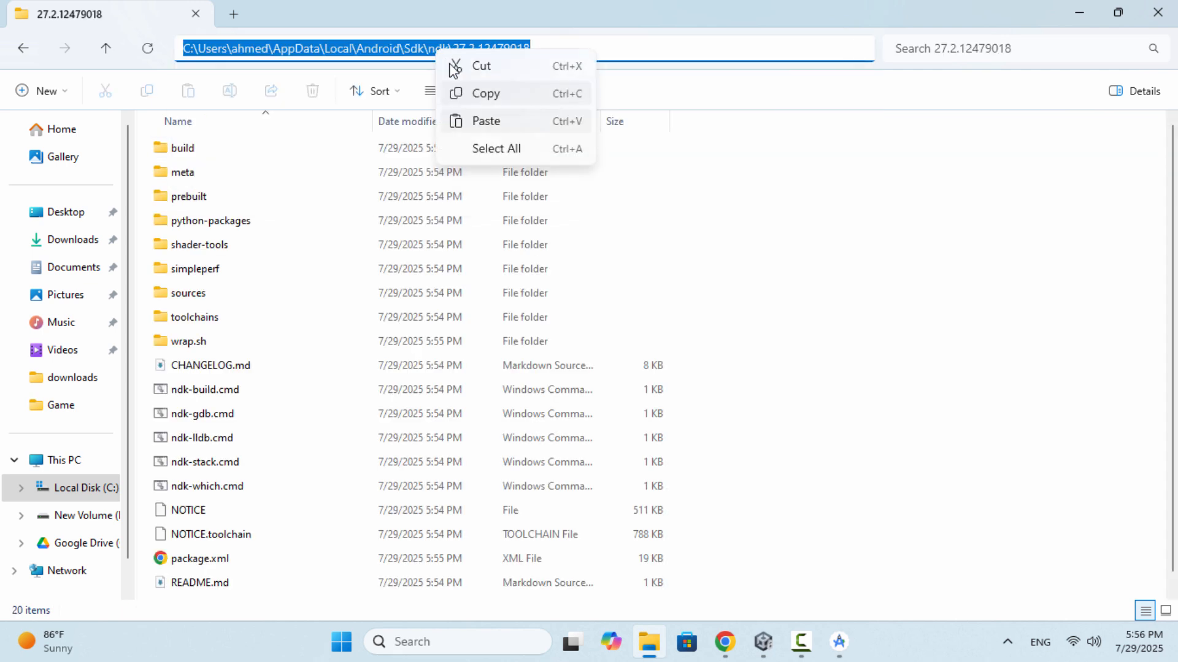
left_click(486, 94)
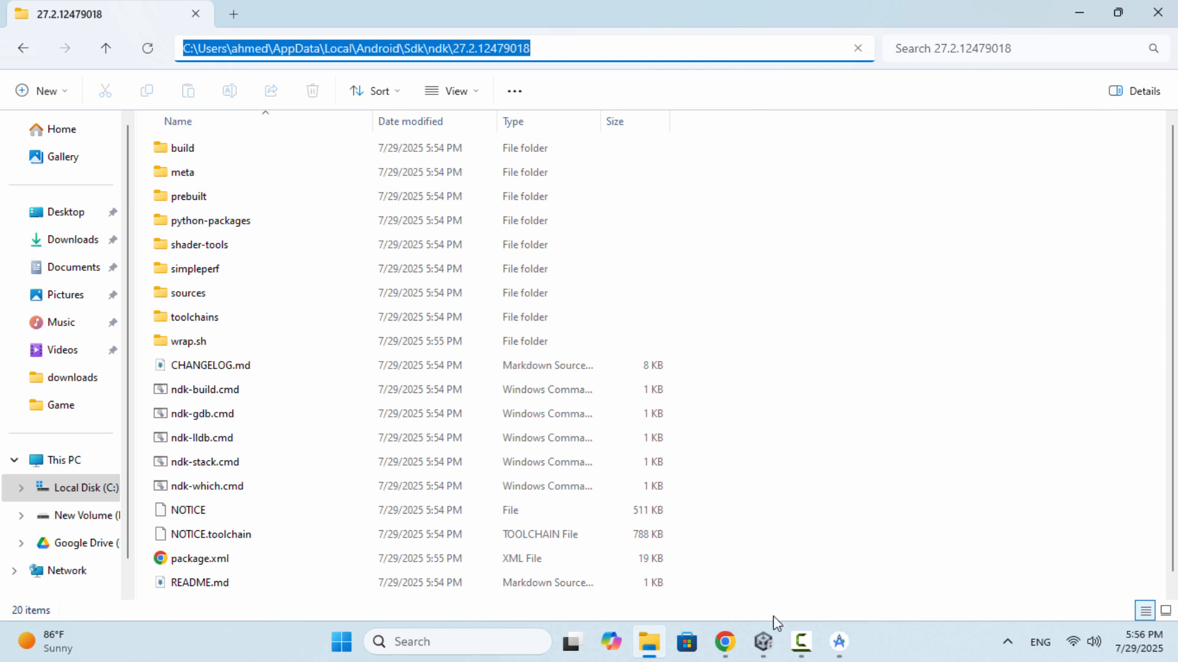
- Back in Unity, turn off the Android NDK Installed with Unity option and set the NDK path to the copied 27.2.12479018 folder path
left_click(774, 640)
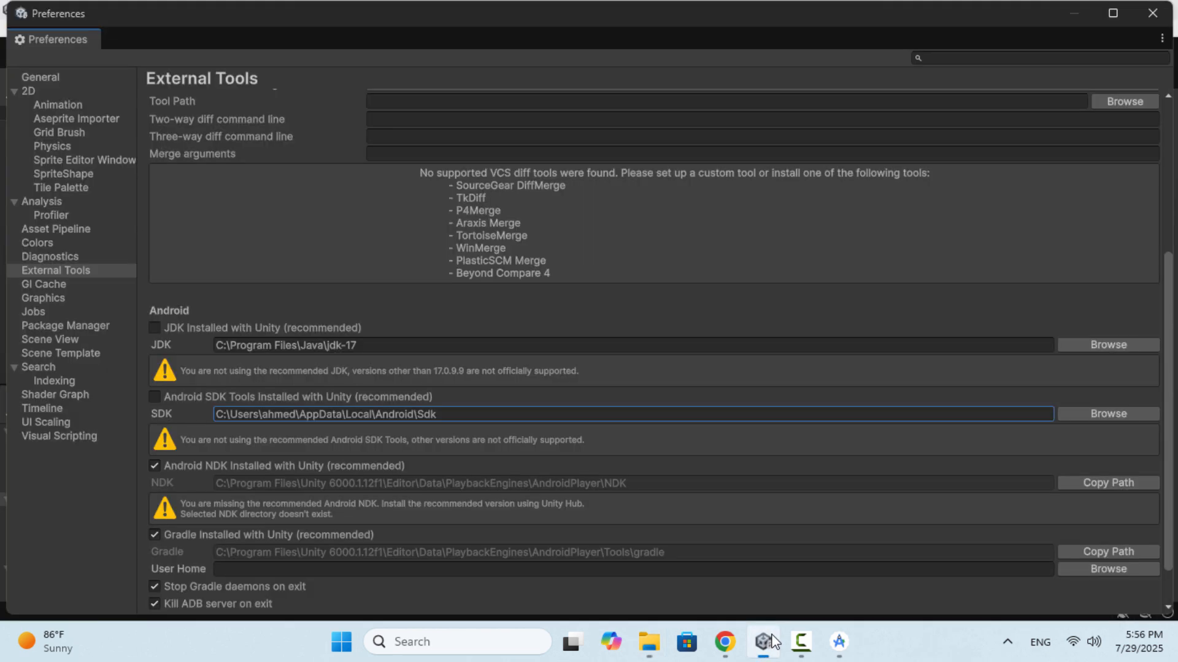
left_click(155, 466)
left_click(226, 485)
right_click(226, 486)
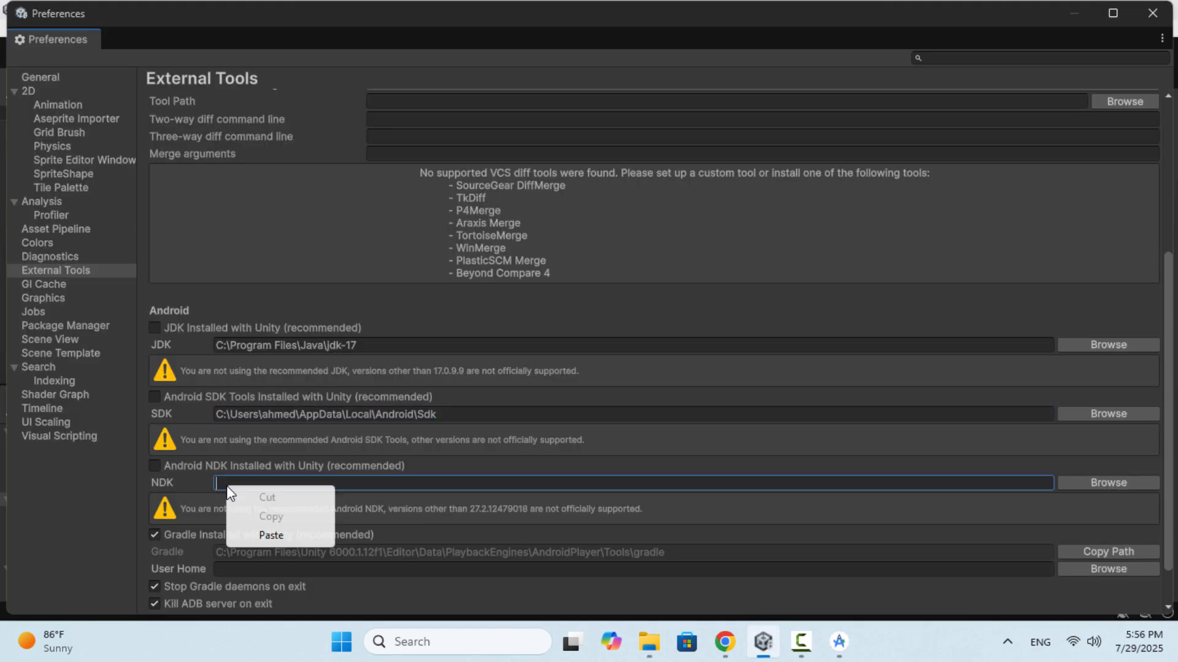
left_click(281, 533)
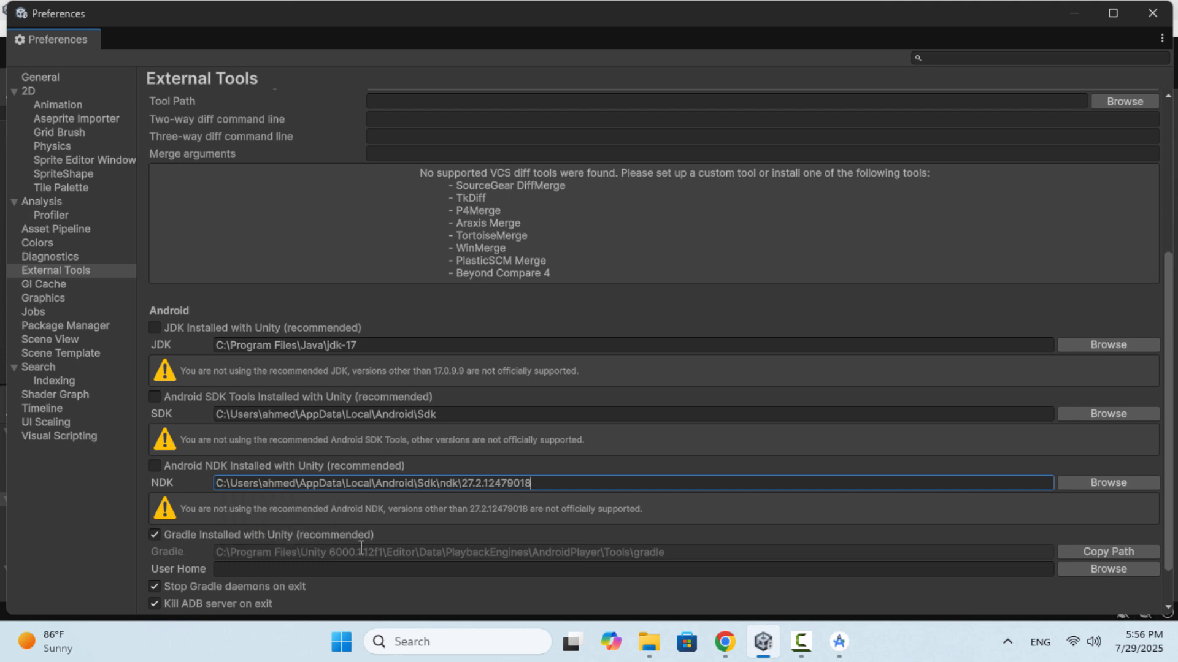
- Switch to Chrome, search Google for "gradle dis" in a new tab and open the Gradle Distributions page
left_click(722, 642)
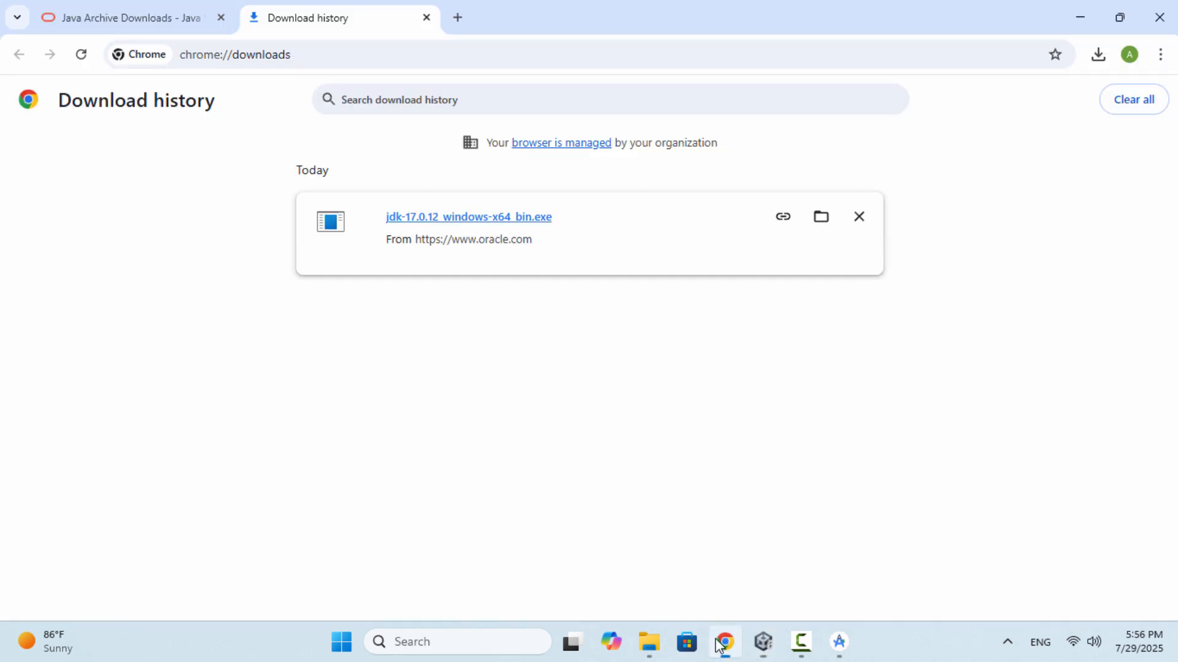
left_click(459, 17)
type("g")
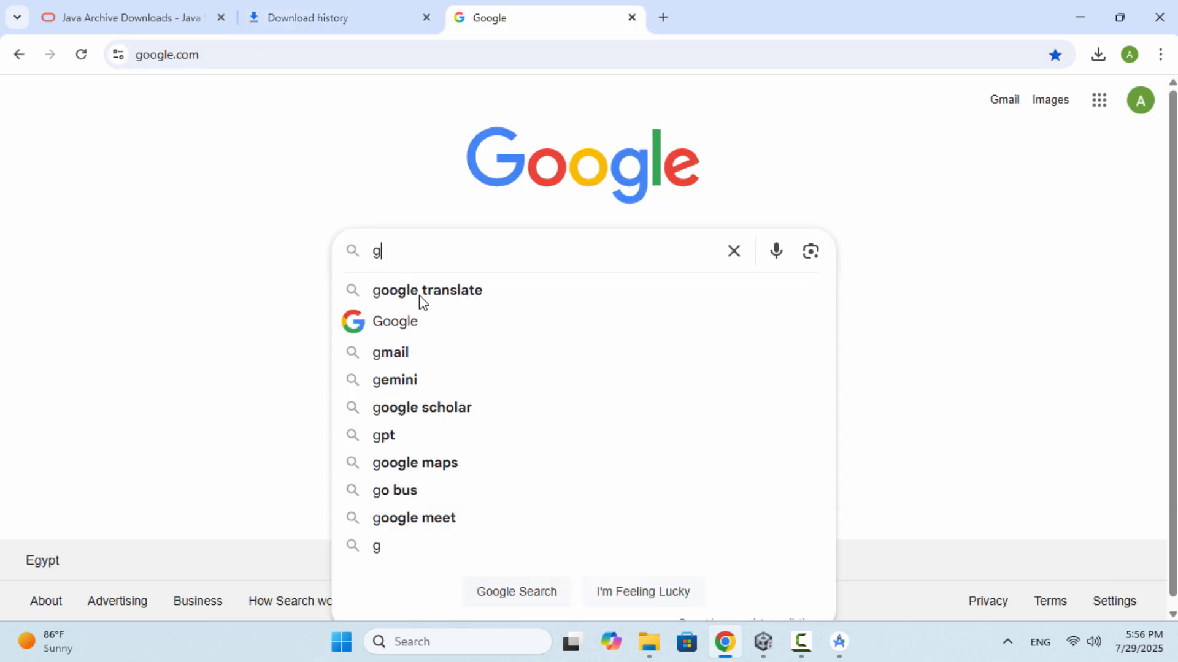
type("radle di")
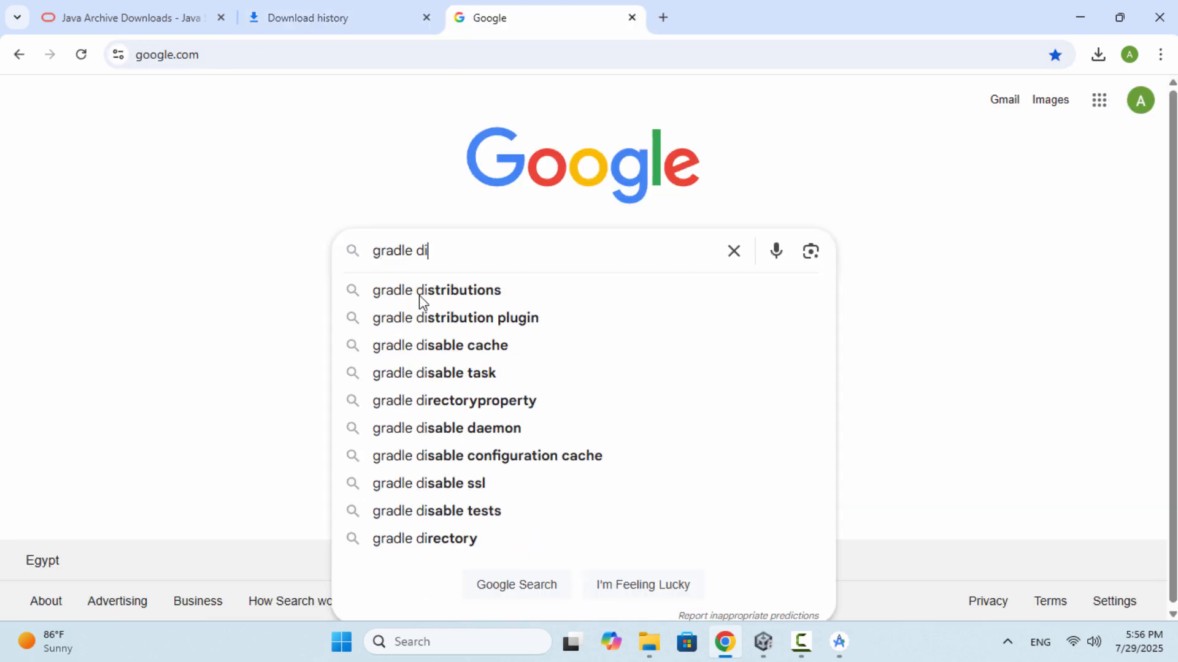
type("s")
key("Return")
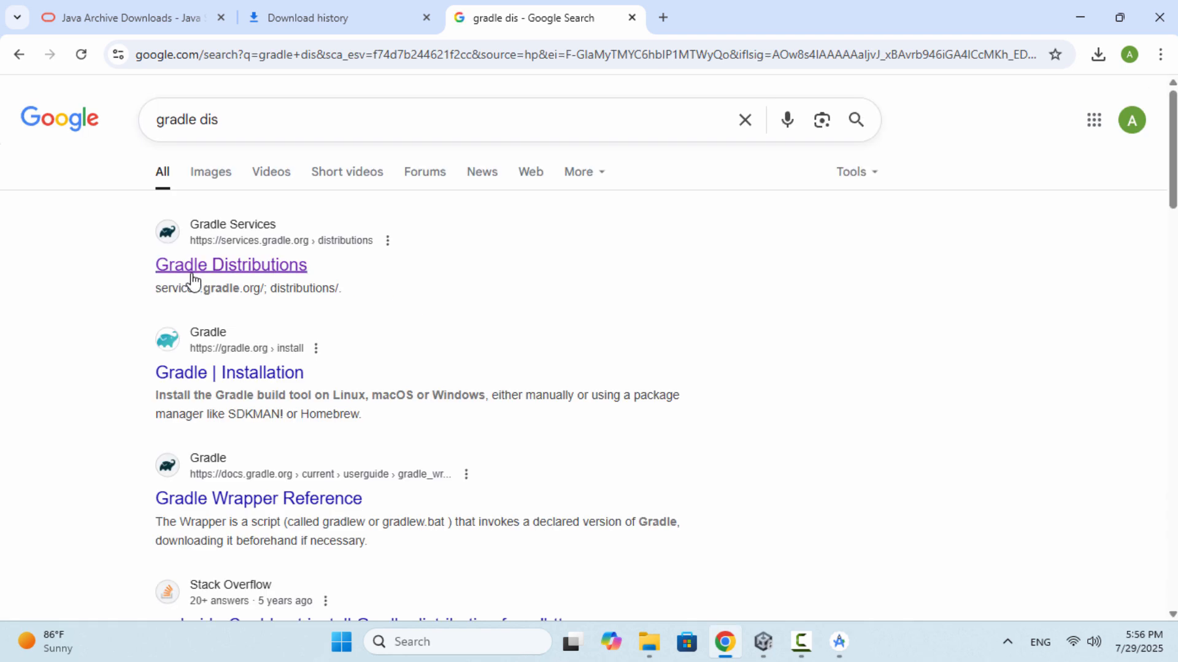
left_click(191, 271)
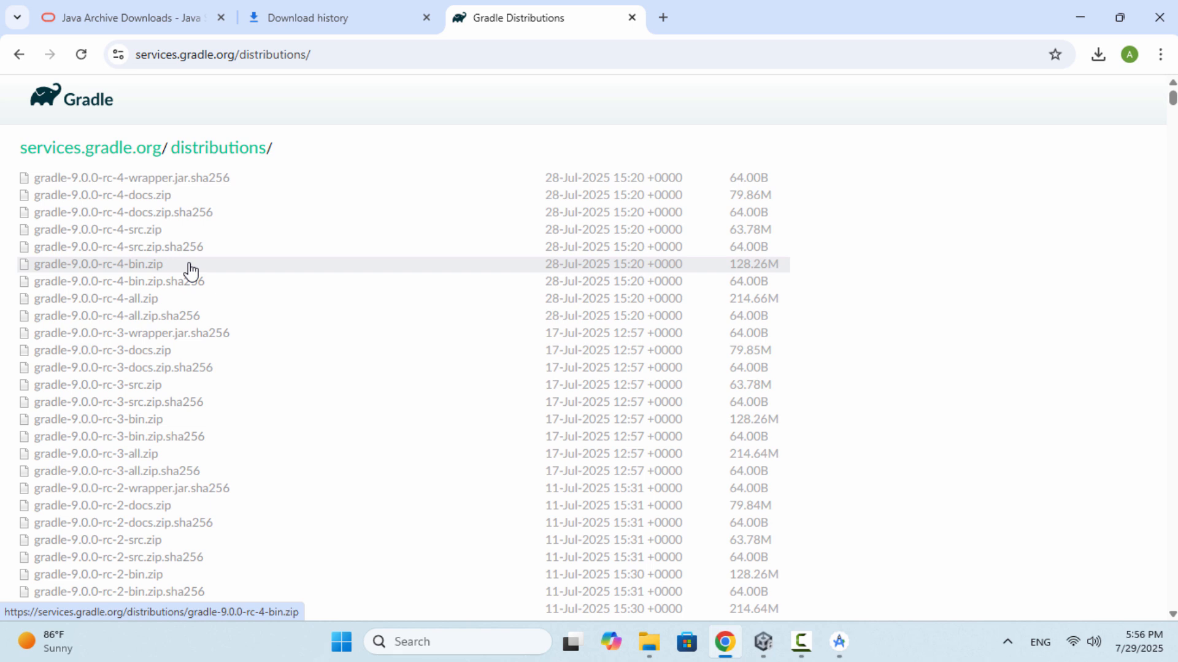
- Download gradle-8.14.3-all.zip from the distributions list and show the downloaded file in its folder
scroll(190, 270, "down", 6)
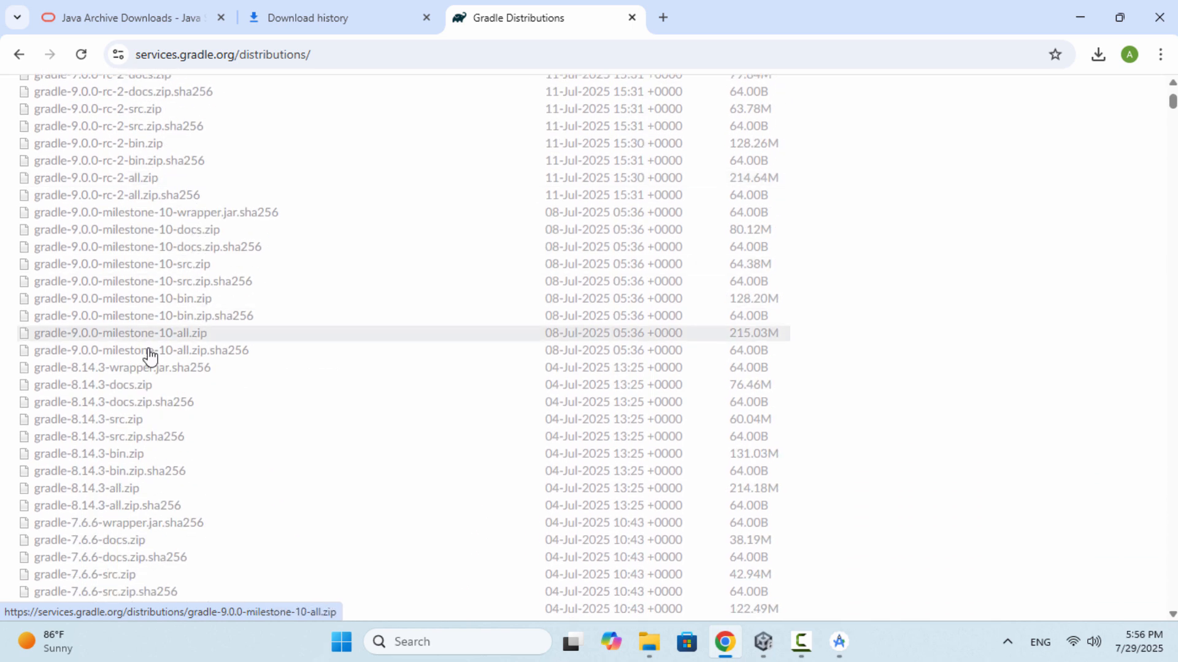
left_click(94, 491)
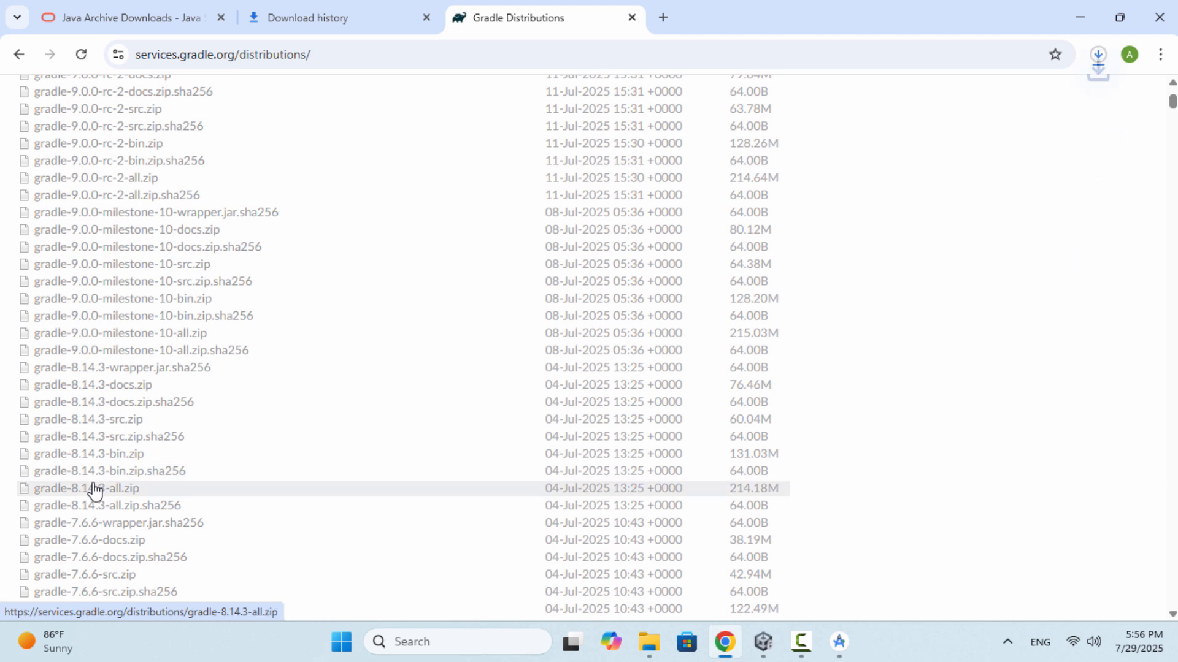
left_click(1108, 57)
left_click(904, 226)
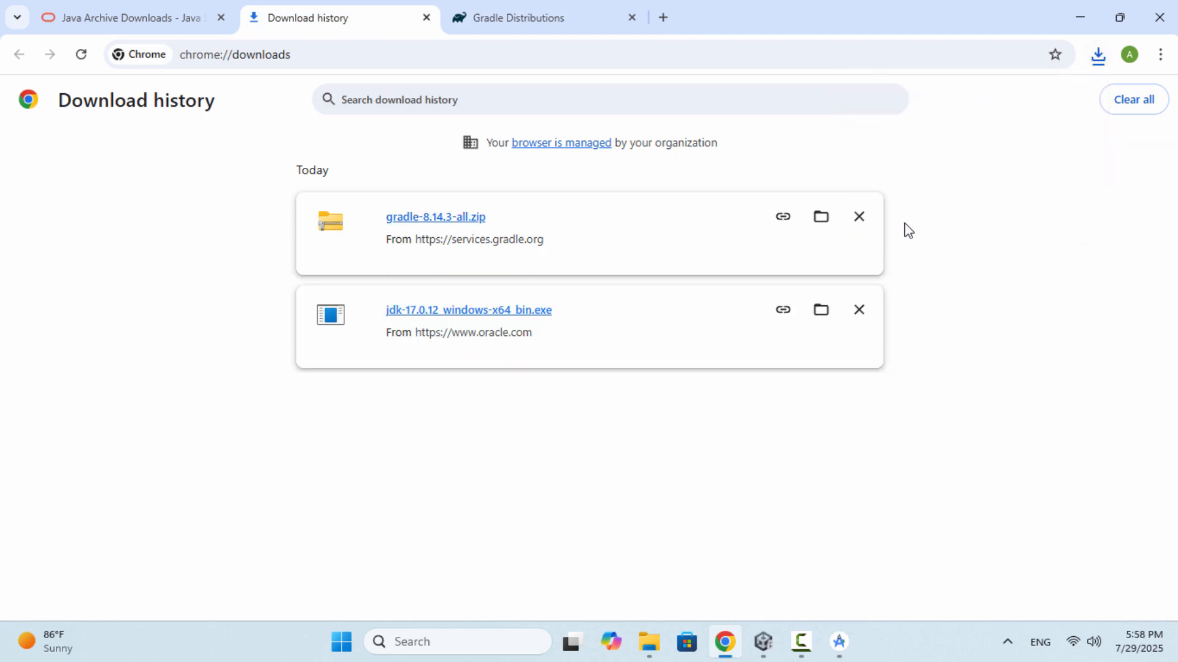
left_click(821, 217)
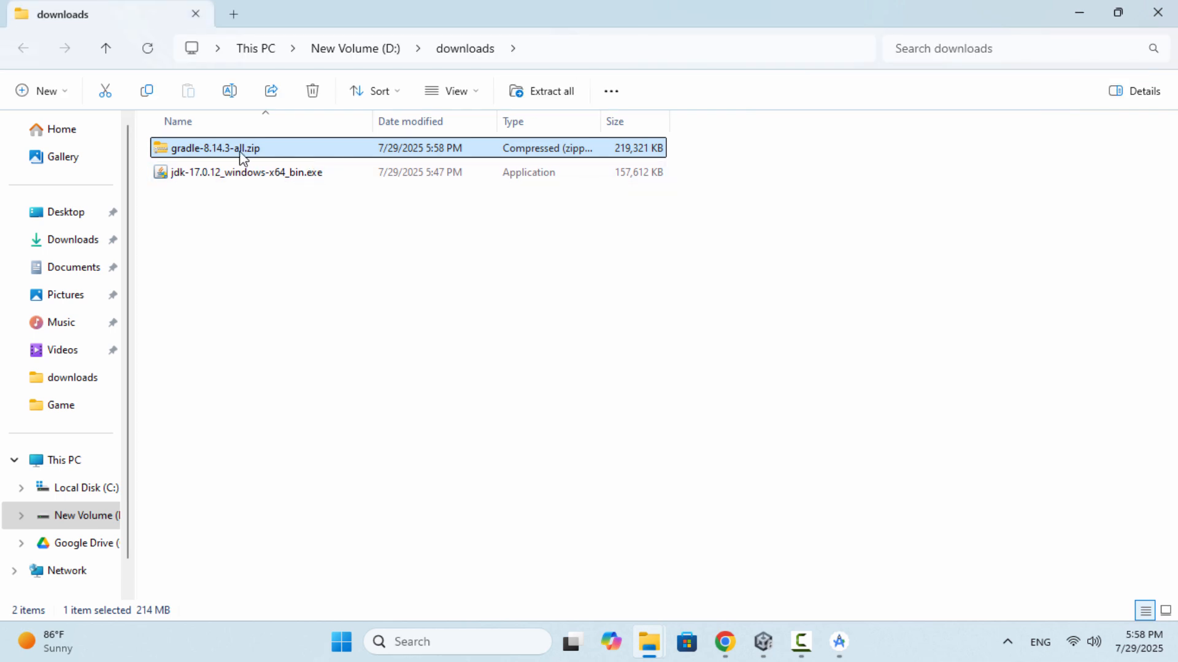
- Cut gradle-8.14.3-all.zip from the downloads folder and create a folder named gradle on New Volume (D:)
right_click(202, 147)
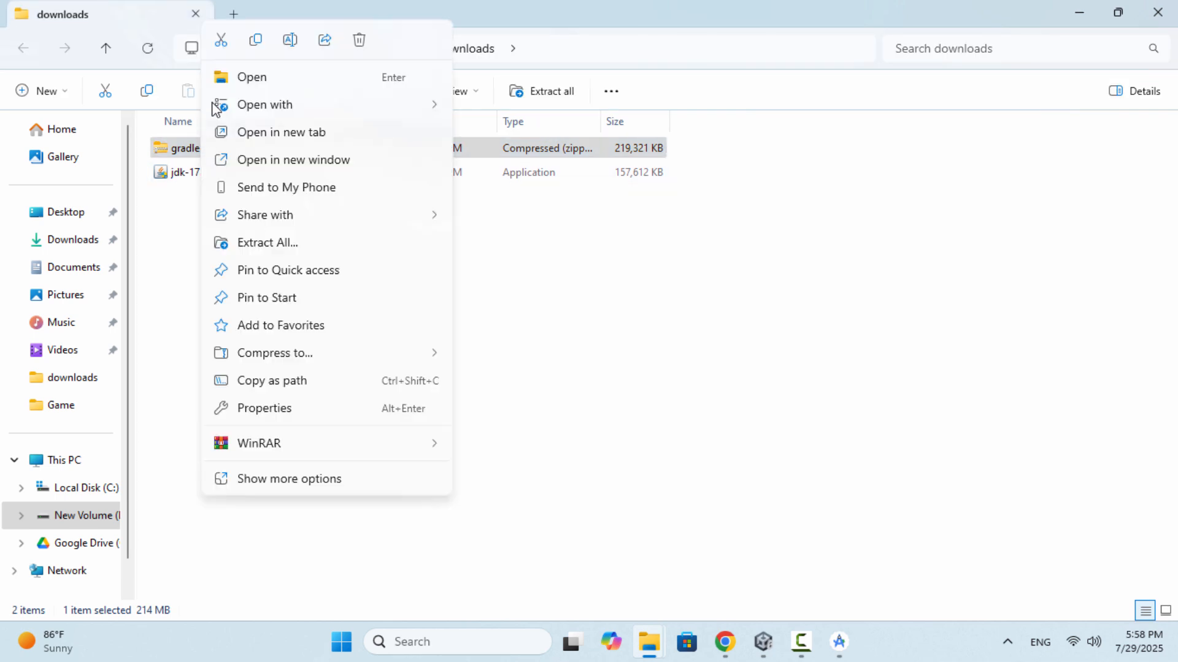
left_click(221, 42)
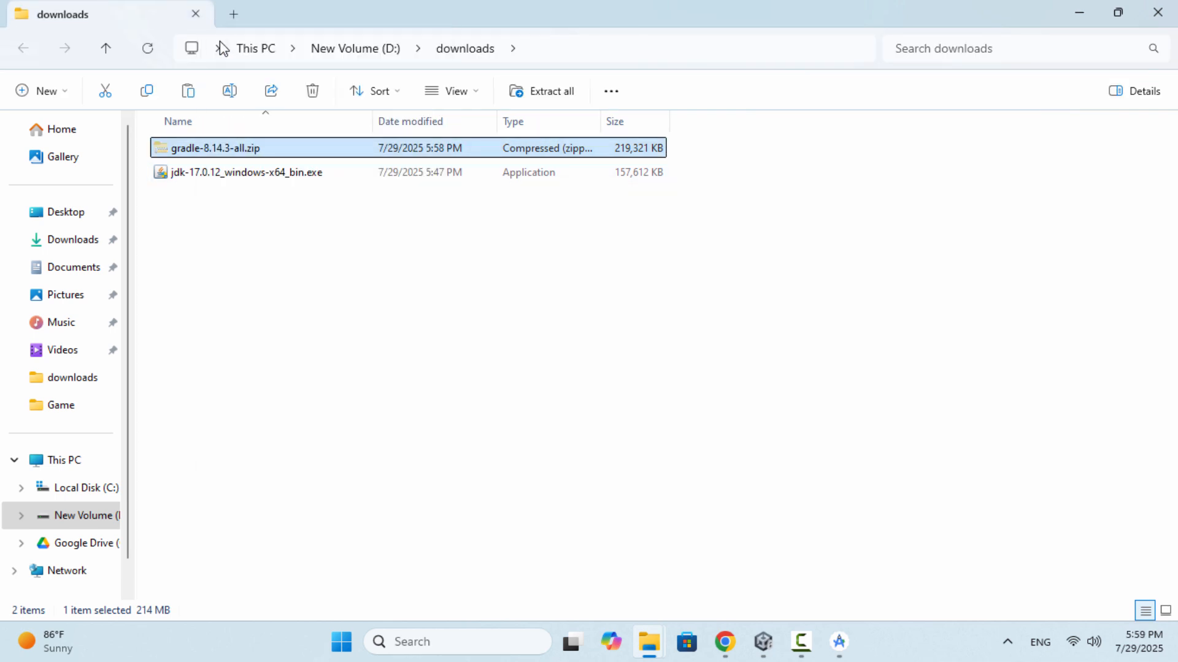
left_click(63, 461)
double_click(417, 171)
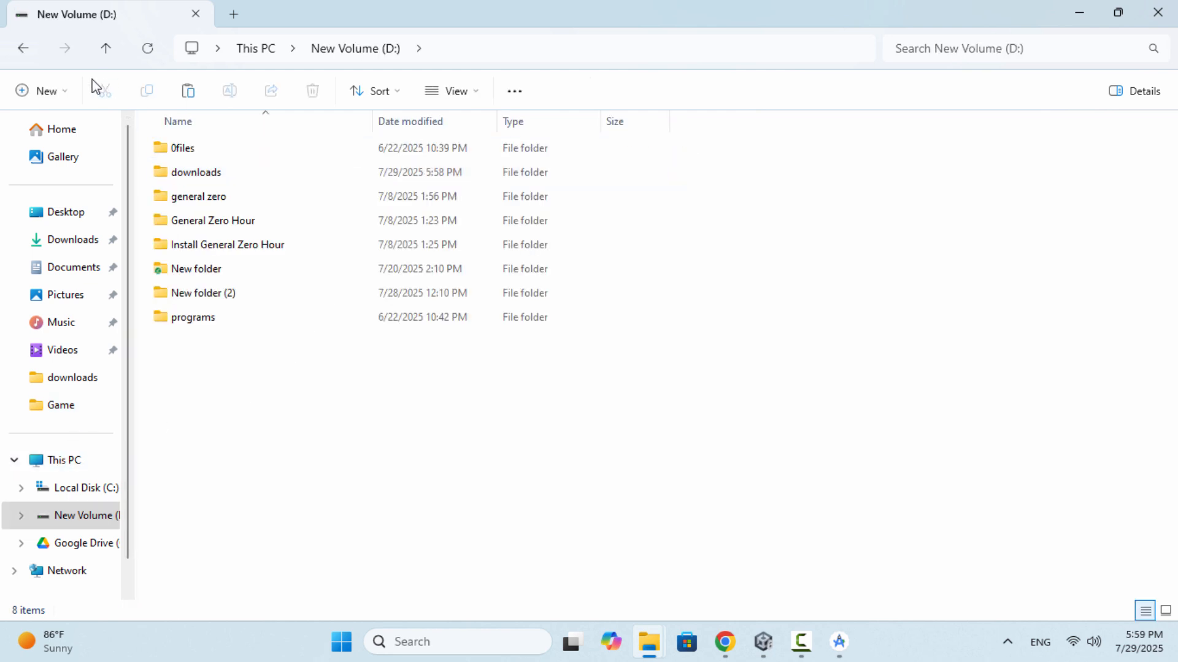
left_click(43, 90)
left_click(68, 129)
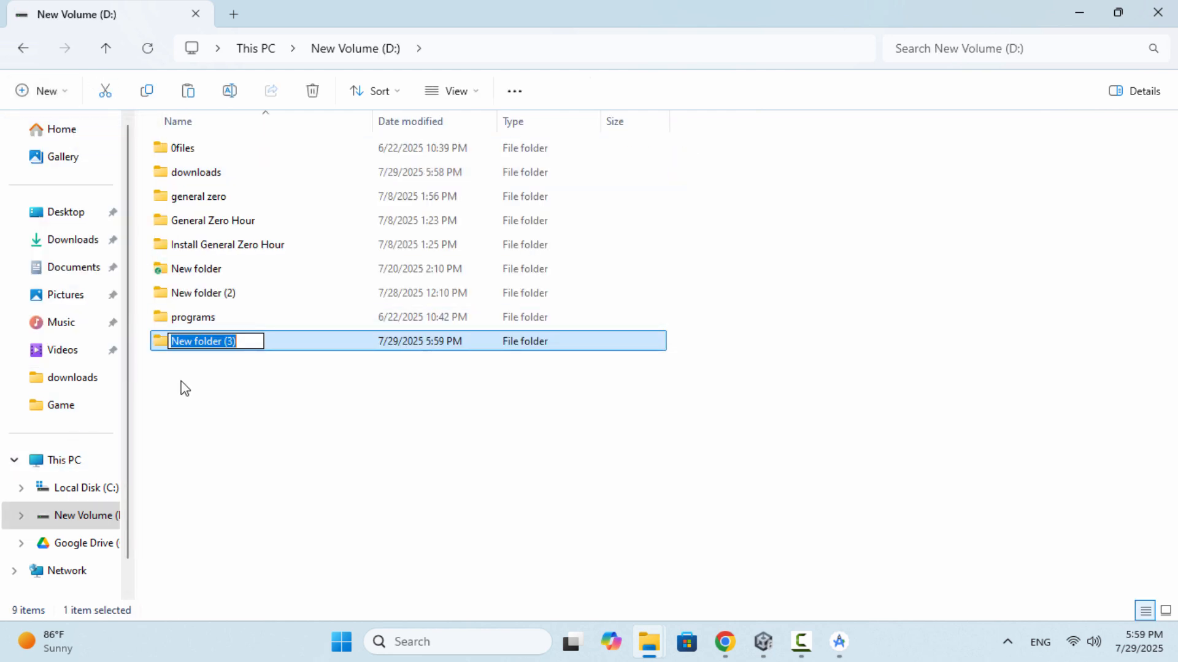
type("gradle")
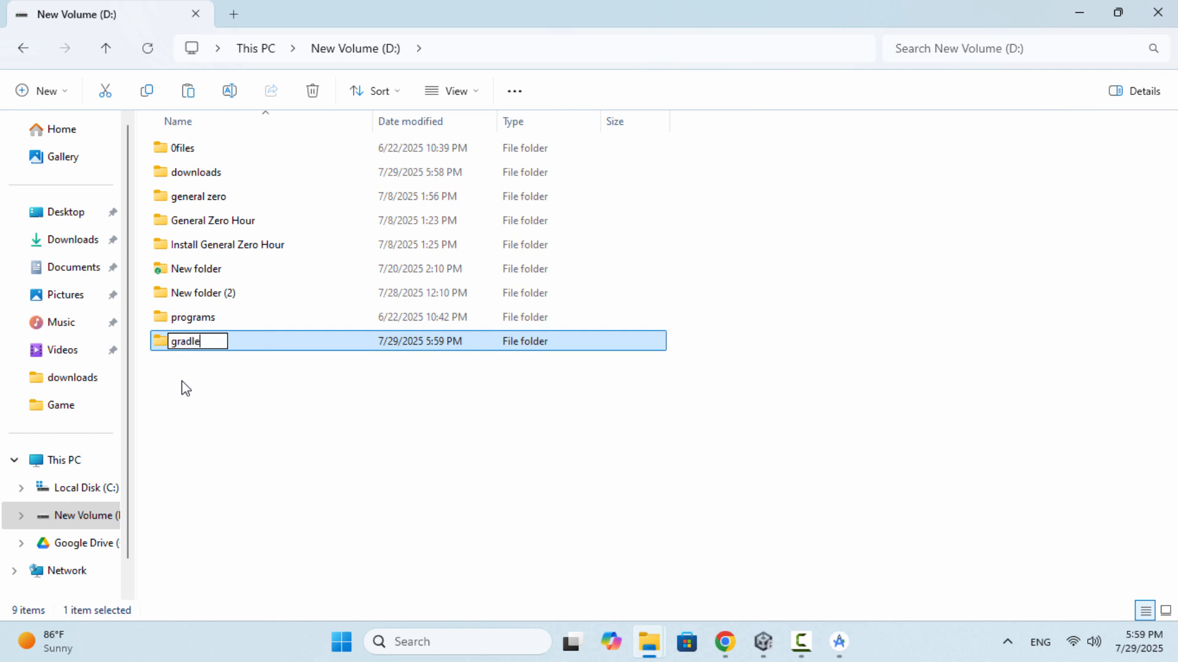
key("Return")
- Paste the zip archive into the new gradle folder and extract it there with WinRAR
double_click(194, 345)
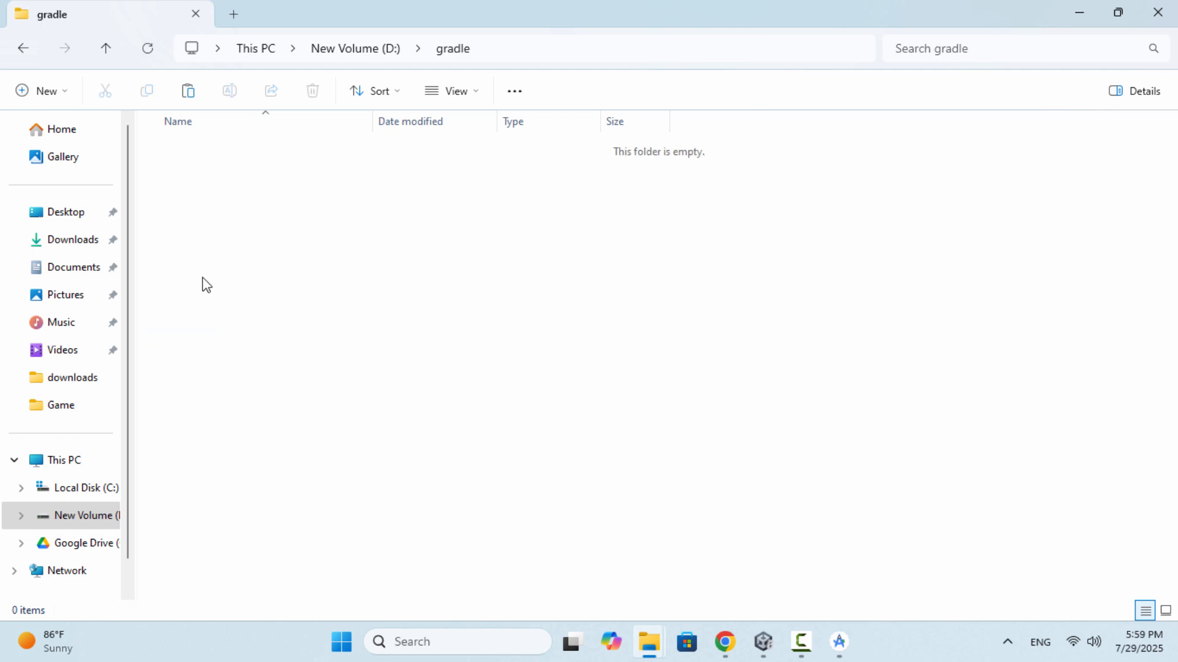
right_click(205, 242)
left_click(224, 260)
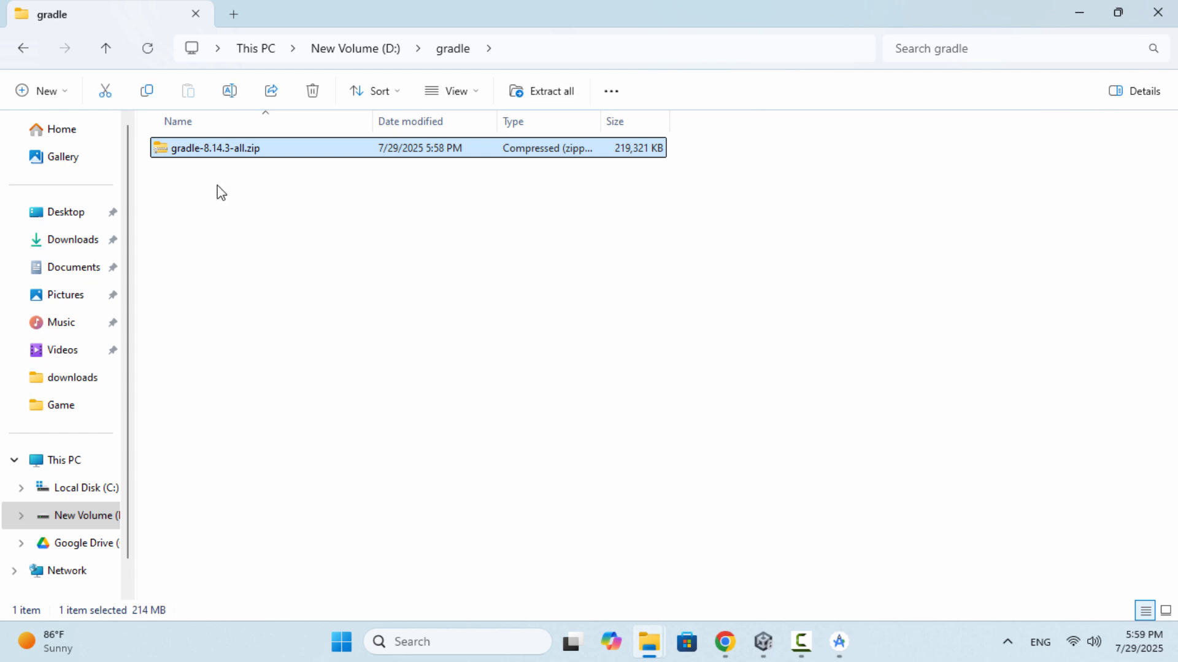
right_click(197, 155)
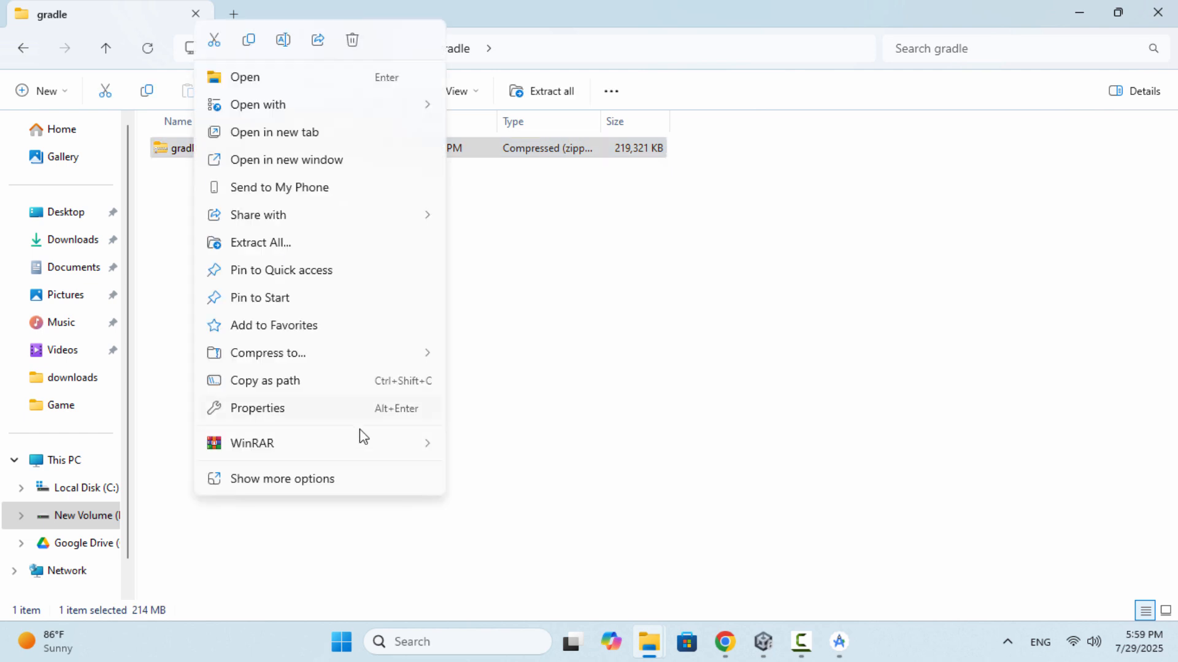
mouse_move(371, 450)
left_click(525, 529)
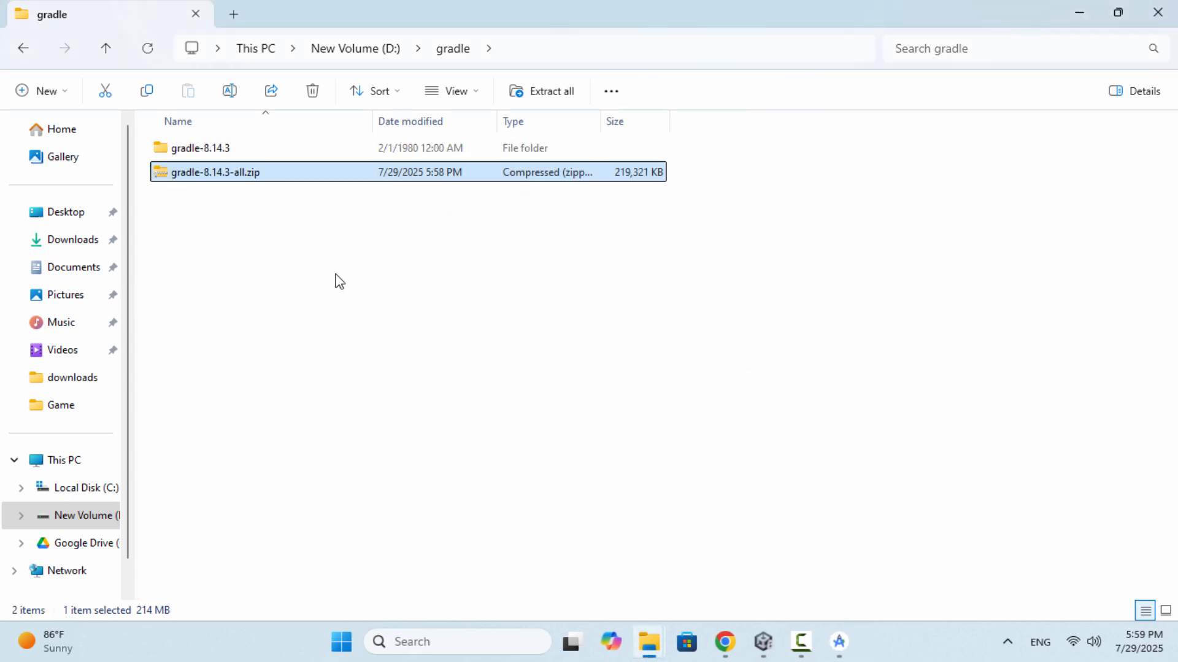
- Open the extracted gradle-8.14.3 folder and copy its full path
double_click(227, 150)
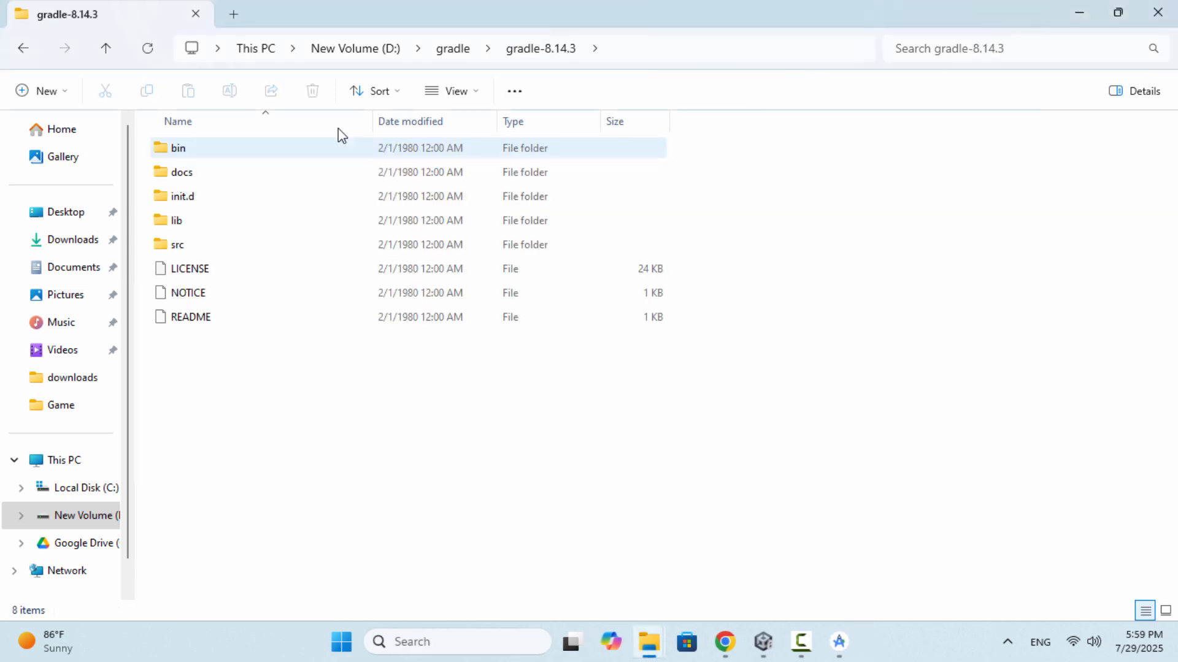
left_click(622, 50)
right_click(292, 49)
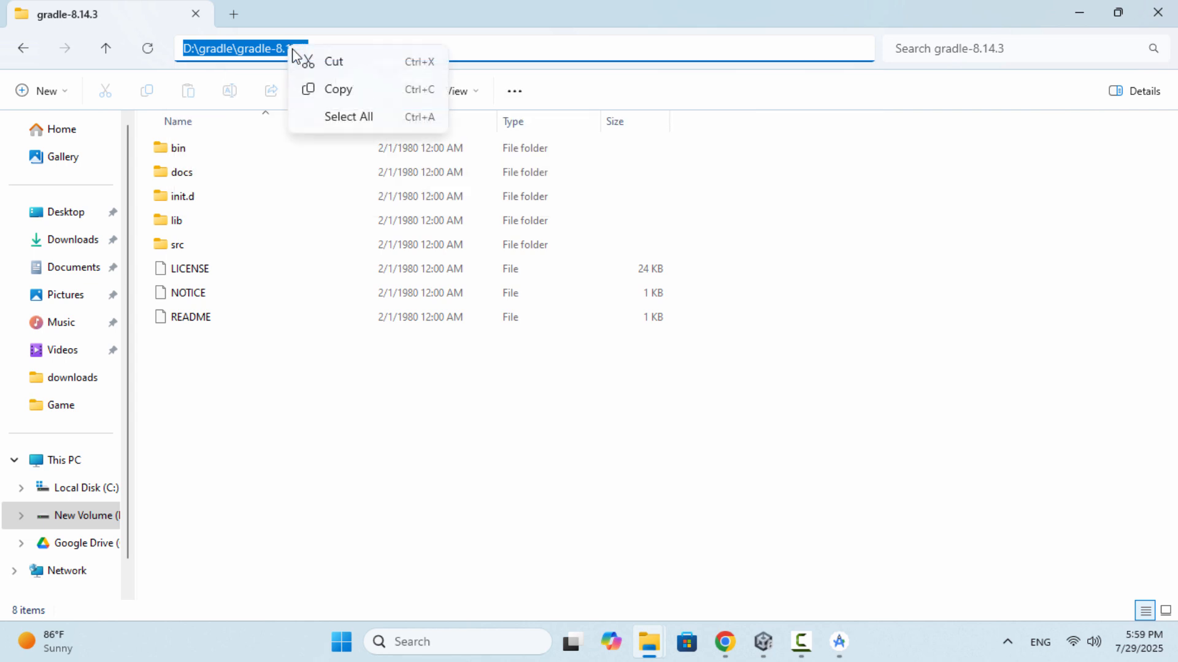
left_click(336, 91)
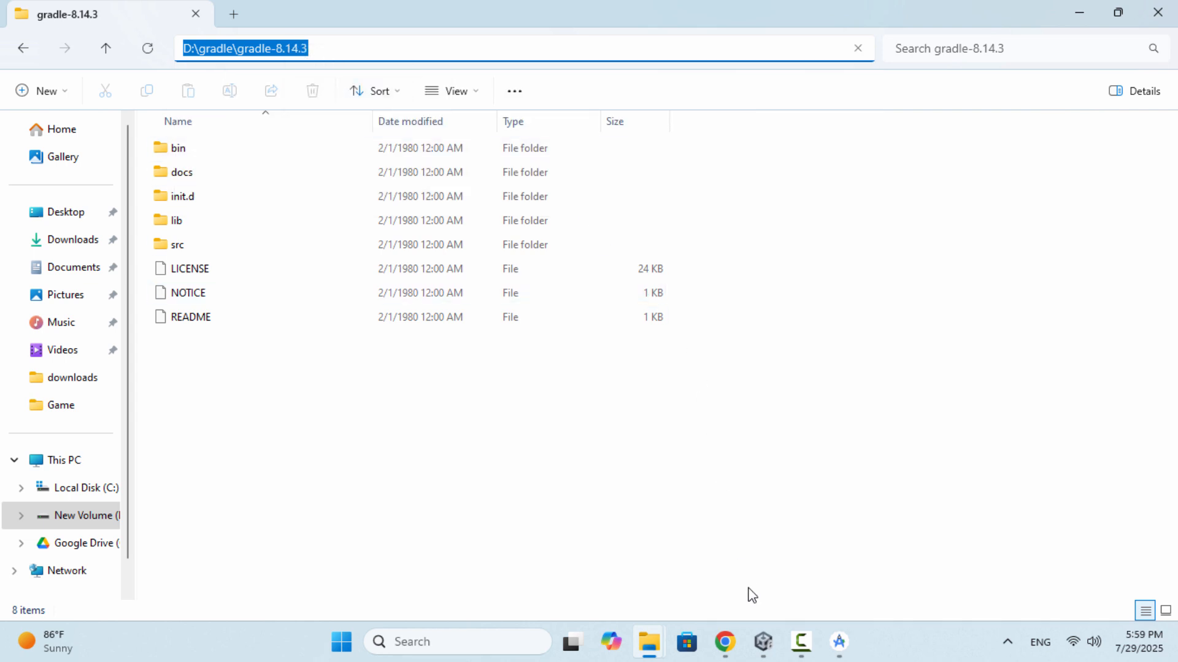
- Back in Unity, turn off Gradle Installed with Unity, set the Gradle path to D:\gradle\gradle-8.14.3 and close Preferences
left_click(764, 643)
scroll(211, 488, "down", 2)
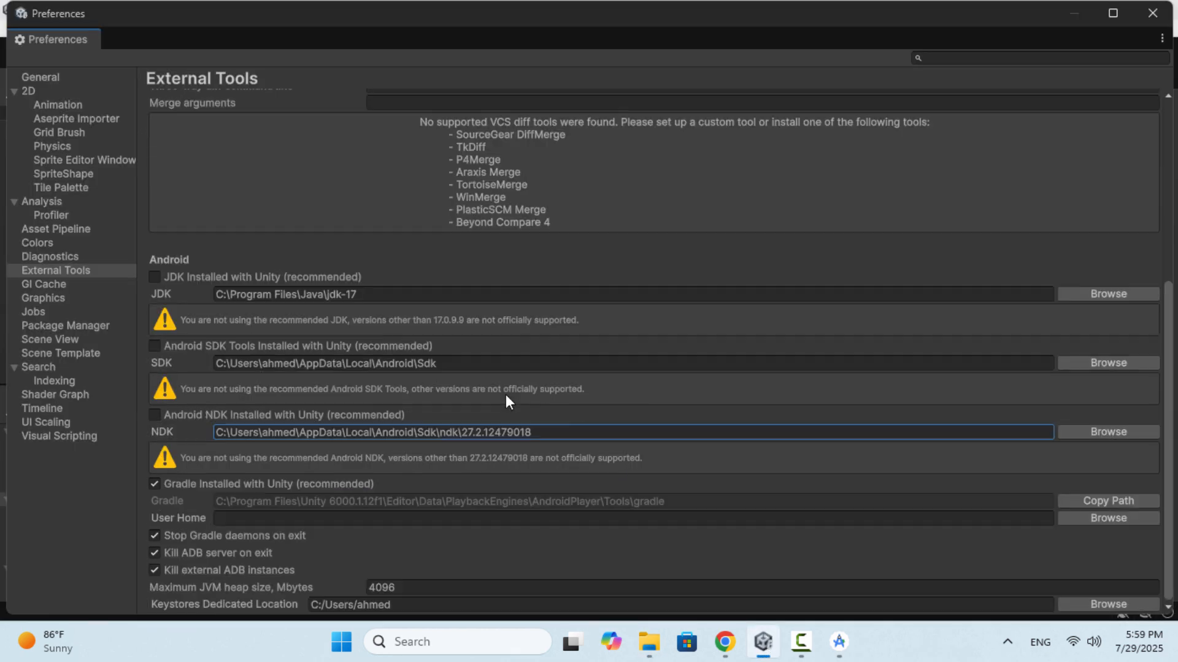
left_click(154, 484)
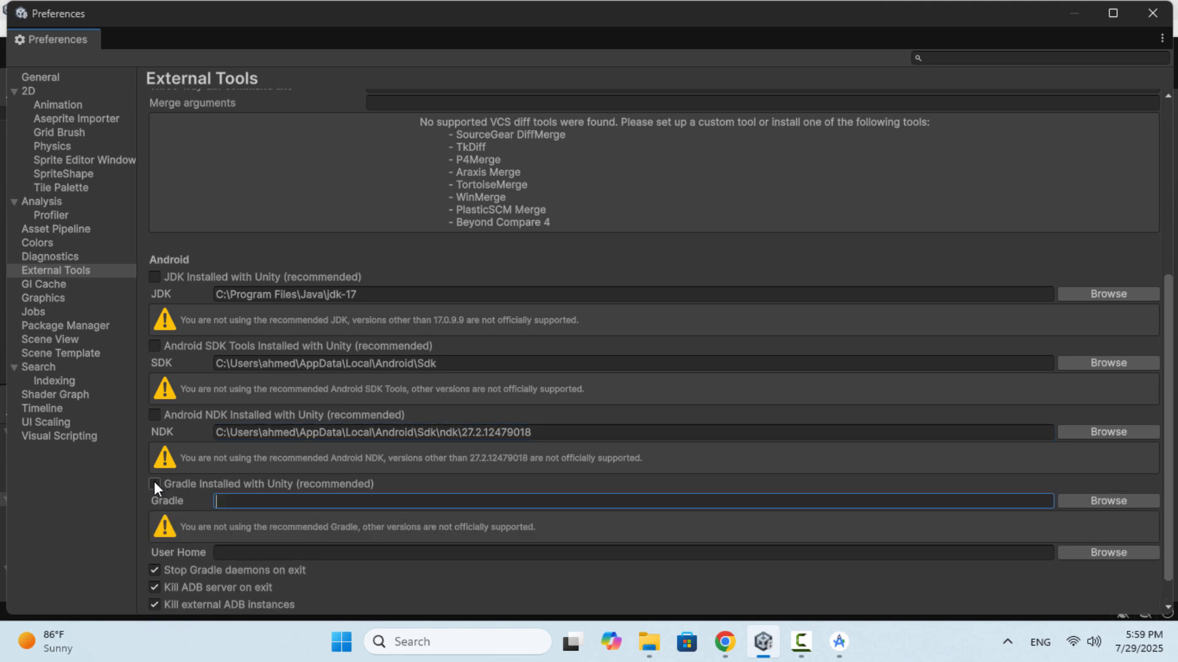
right_click(242, 502)
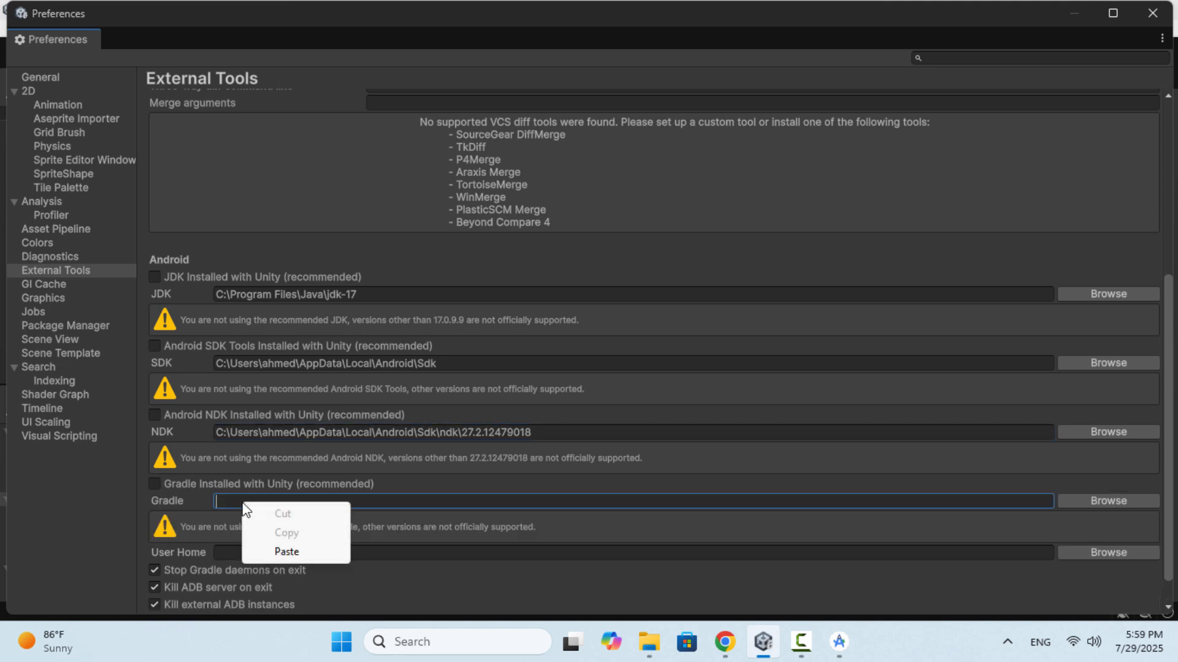
left_click(286, 552)
left_click(1154, 15)
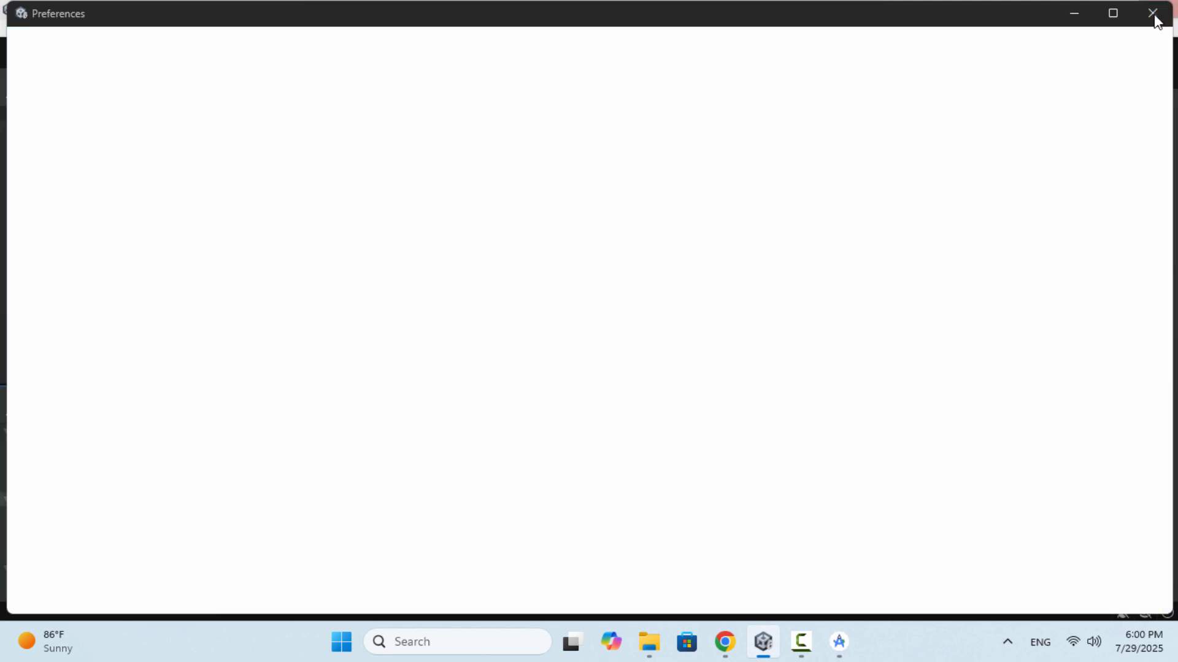
- Open Build Profiles and build the Android project to the Desktop as test.apk
left_click(14, 29)
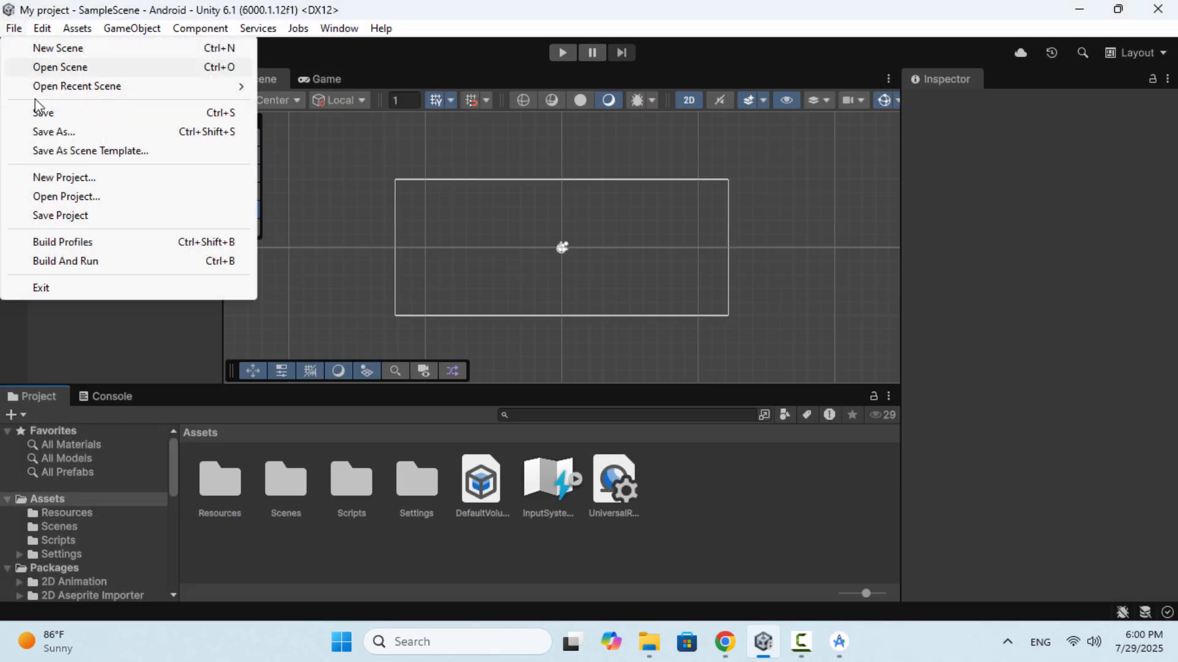
left_click(62, 242)
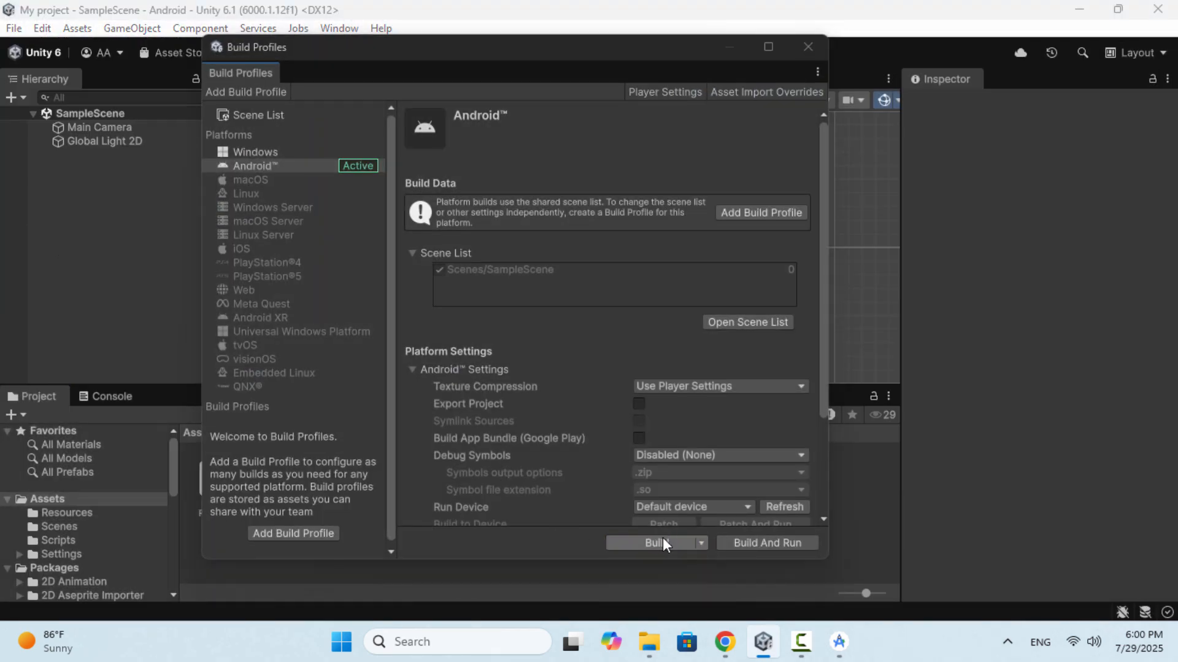
left_click(662, 543)
left_click(71, 209)
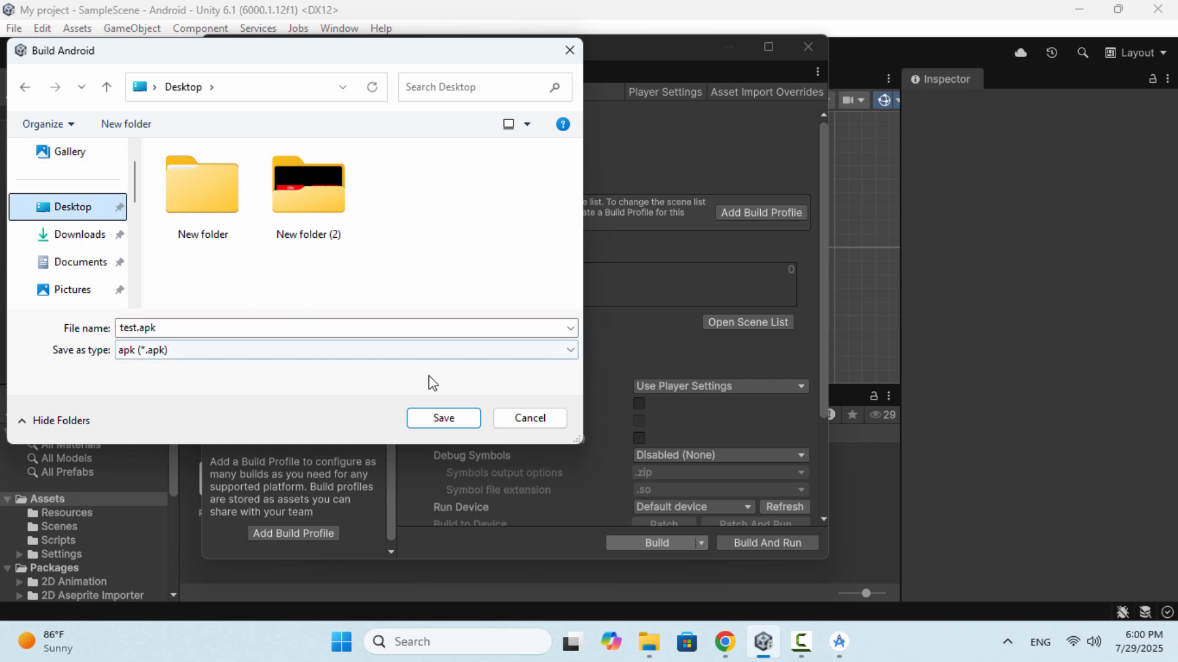
left_click(444, 417)
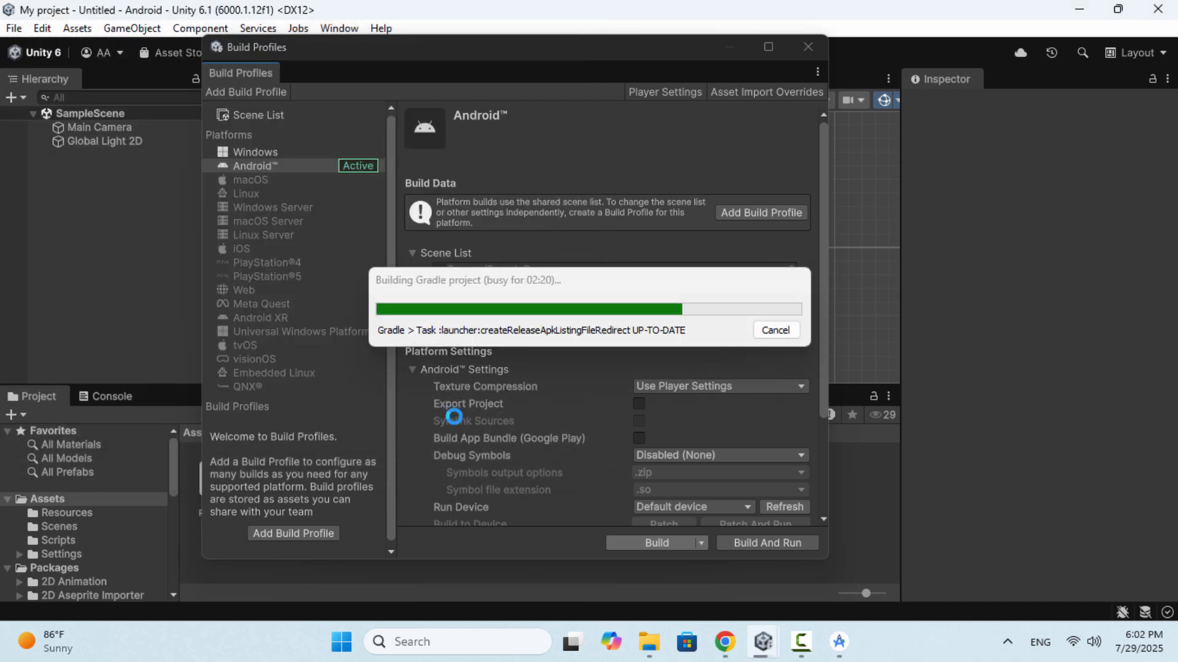